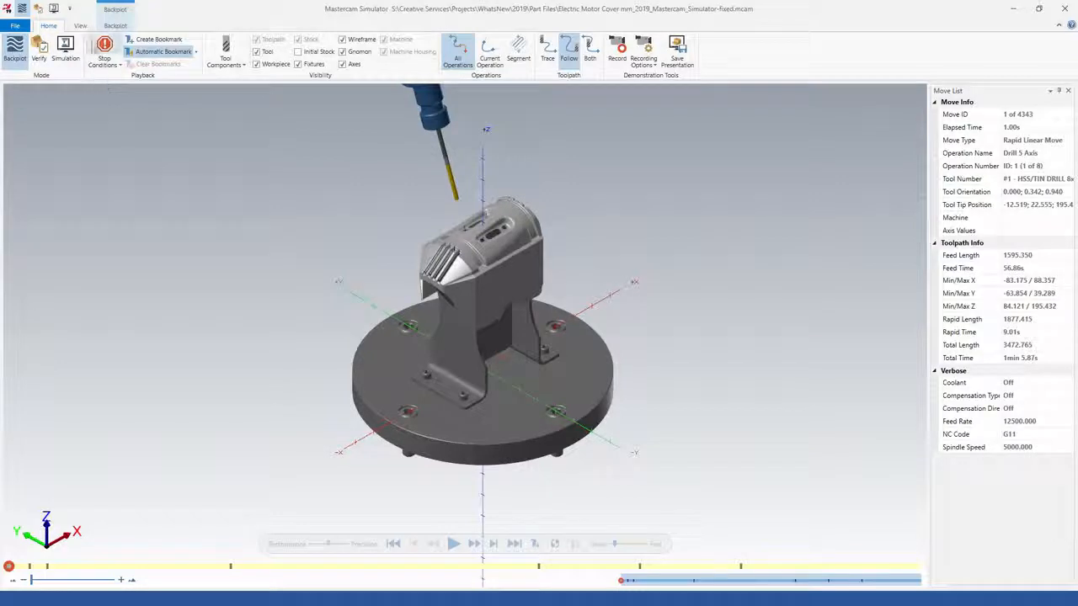
# - Show the Toolpath Analysis pane and colour the toolpath by Operation
pyautogui.click(80, 25)
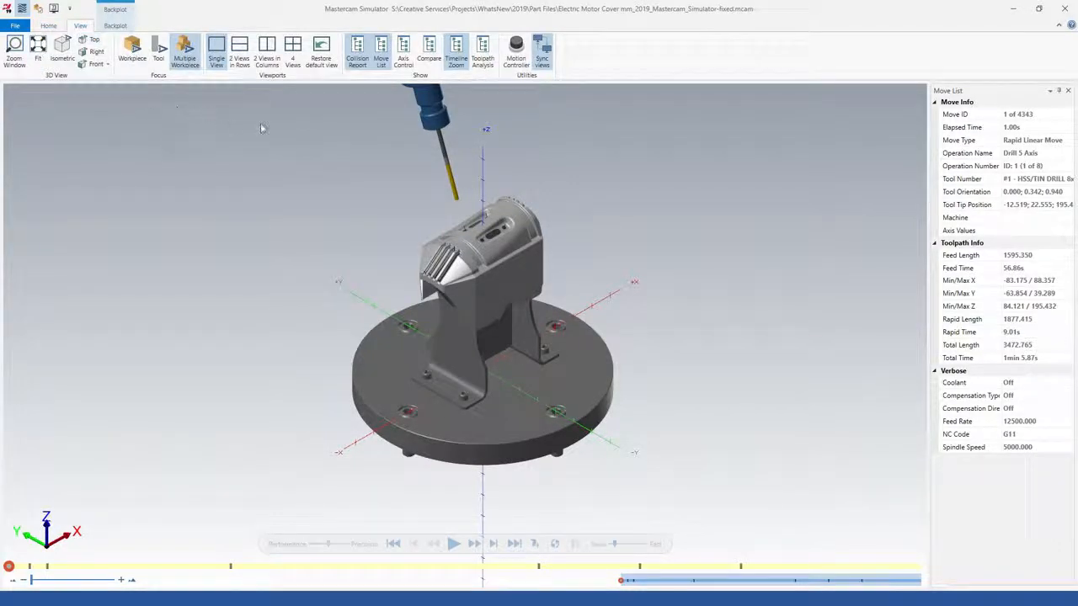
pyautogui.click(482, 61)
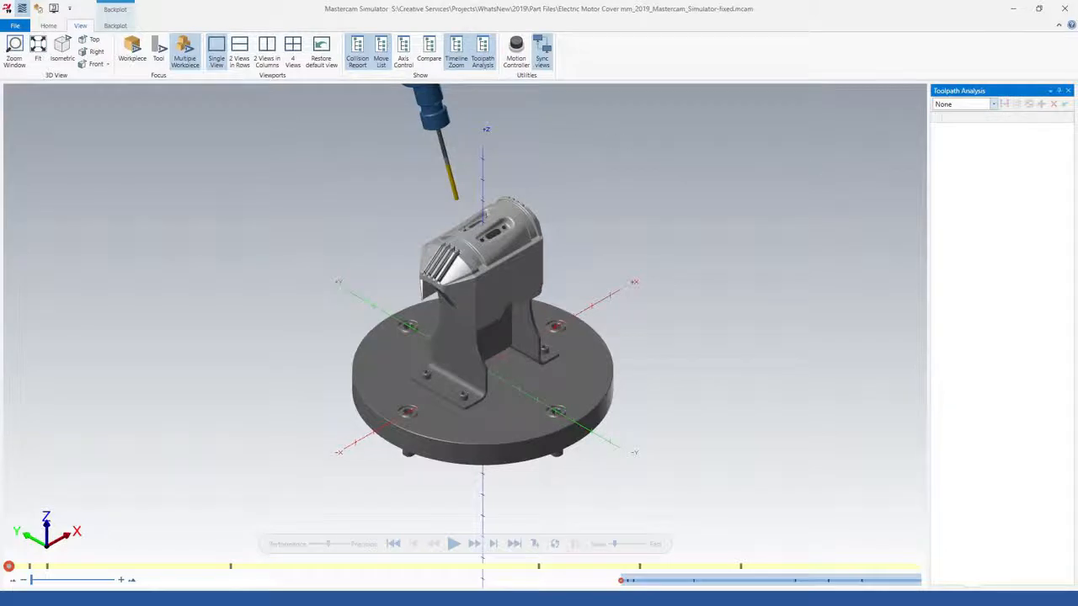
pyautogui.click(994, 104)
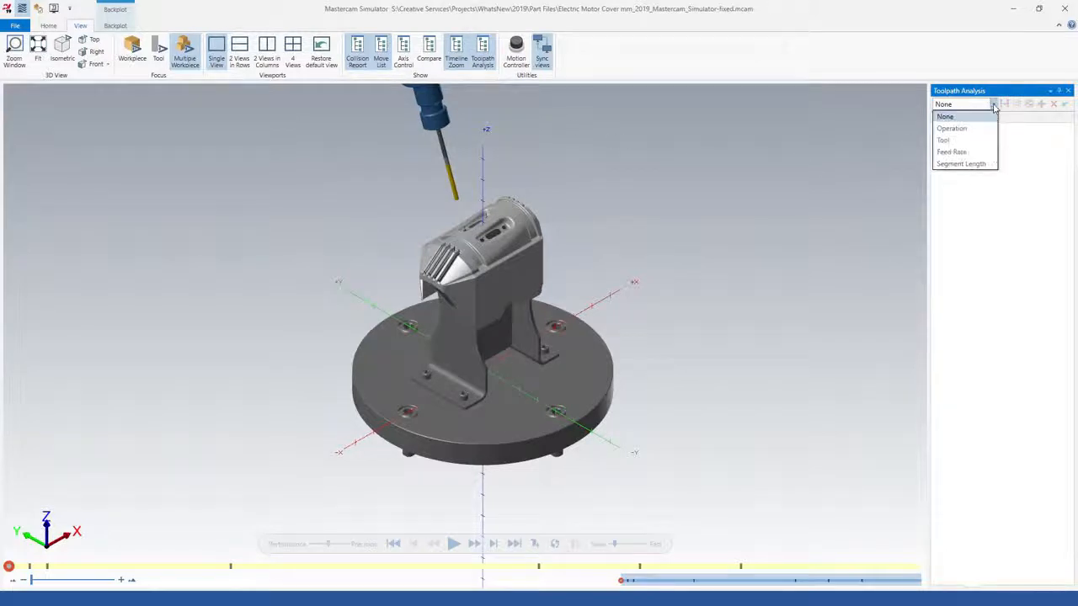
pyautogui.click(952, 128)
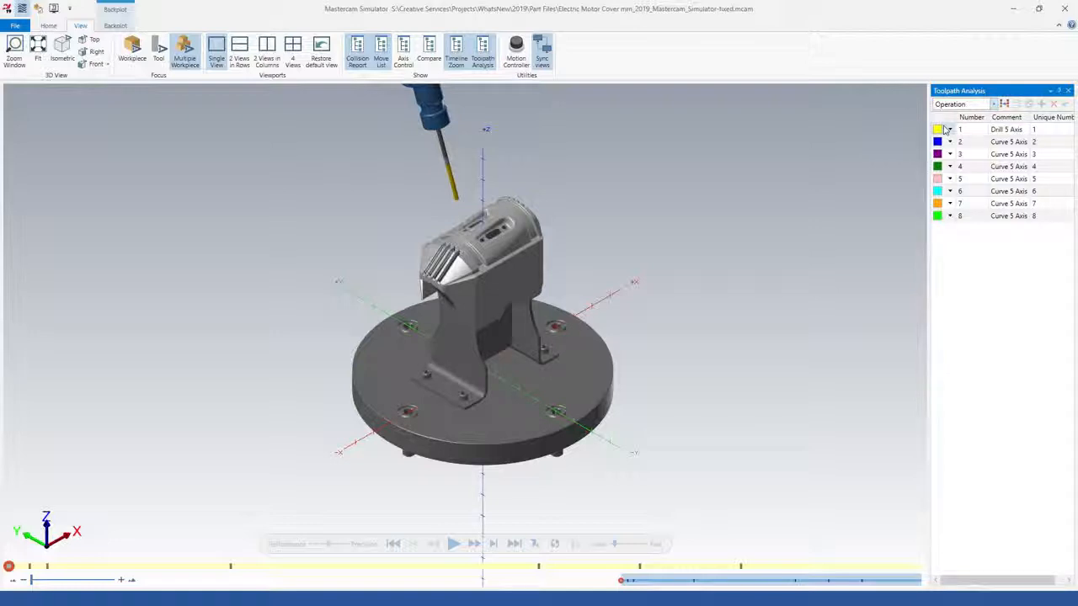
# - Recolour the Drill 5 Axis operation magenta and reset the operation colours to their defaults
pyautogui.click(945, 129)
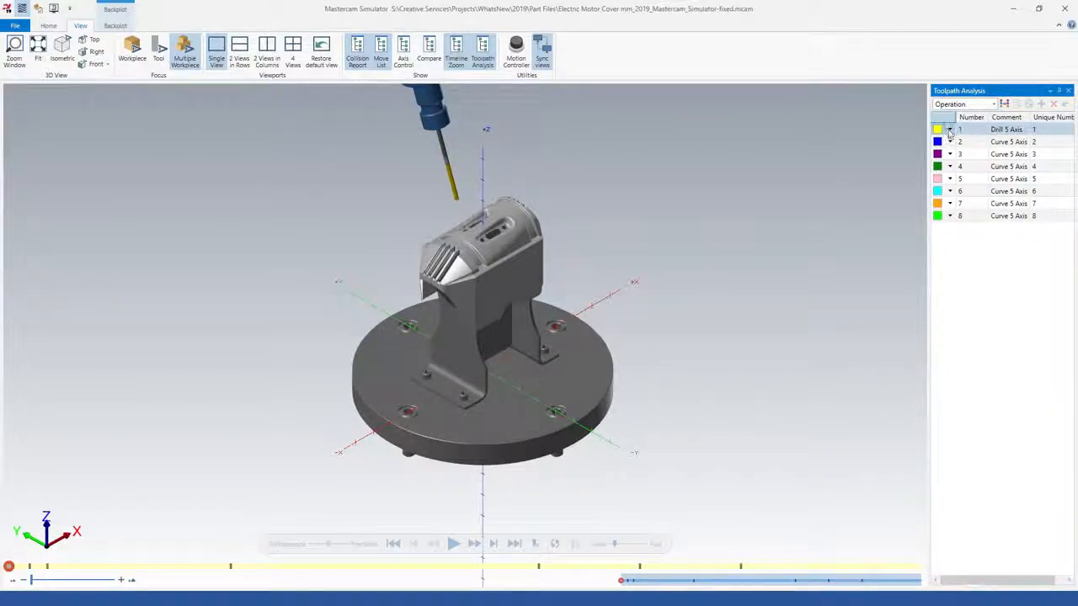
pyautogui.click(949, 131)
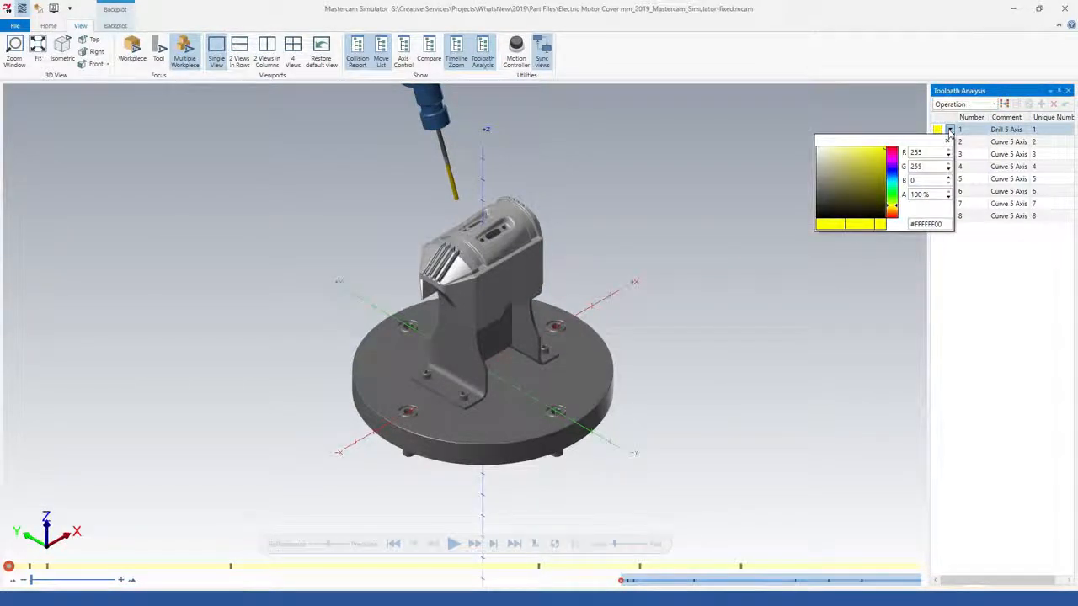
pyautogui.click(893, 163)
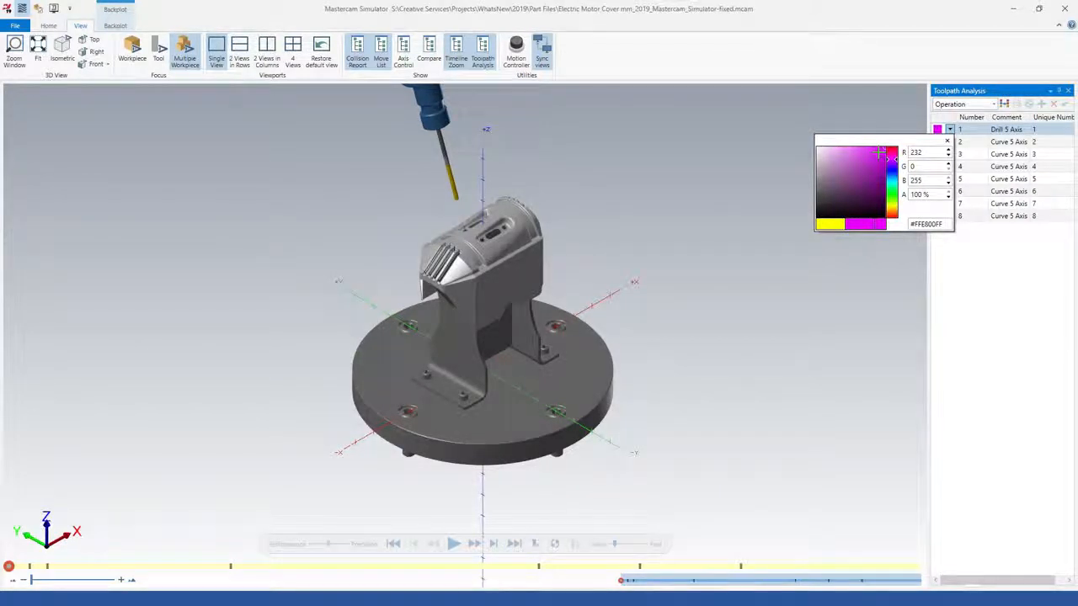
pyautogui.click(879, 153)
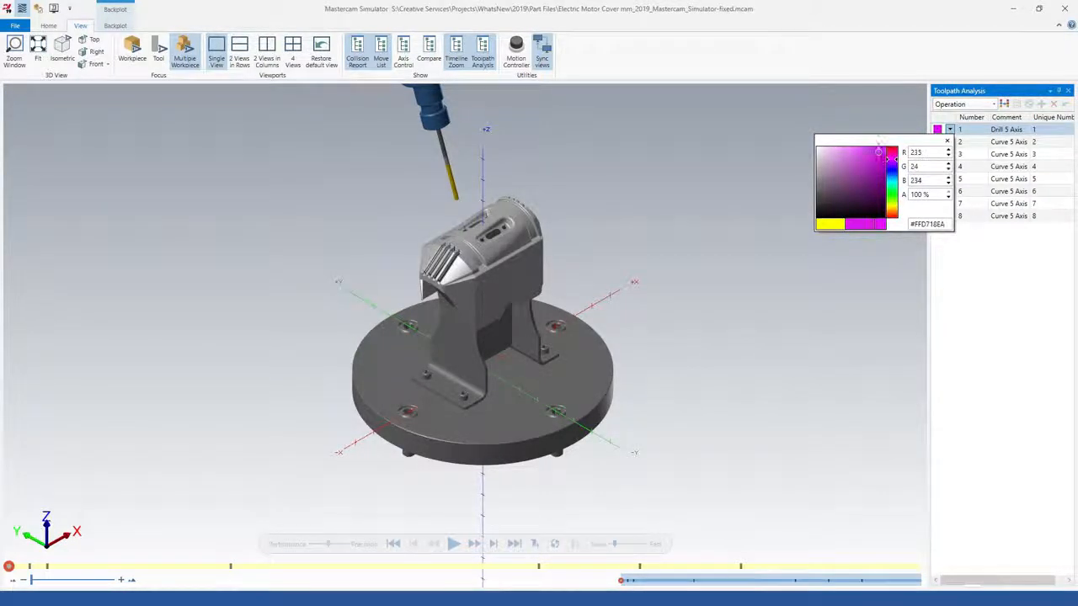
pyautogui.click(899, 127)
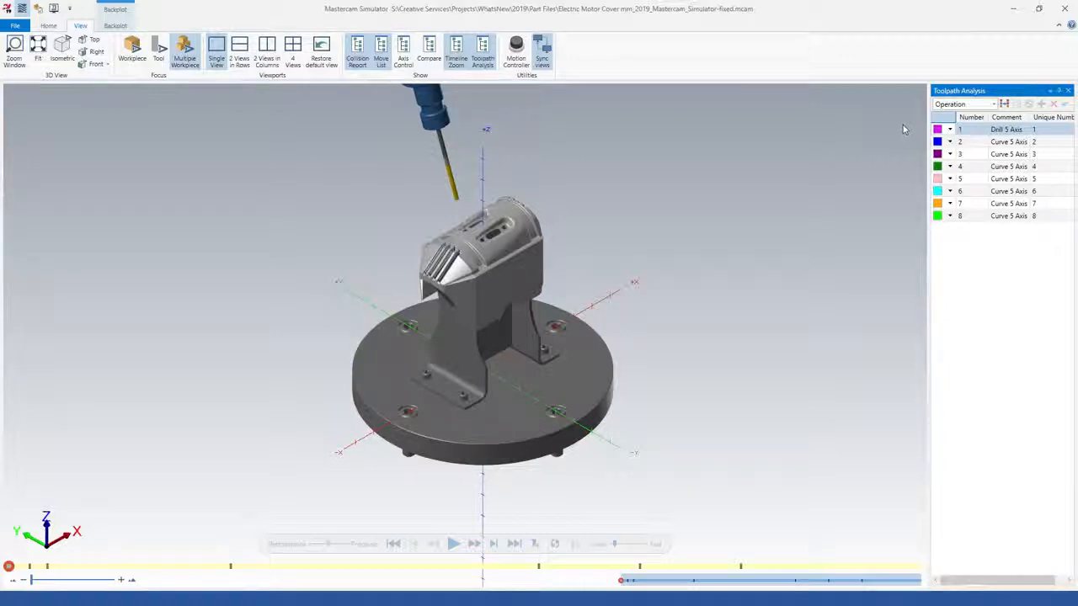
pyautogui.click(1005, 104)
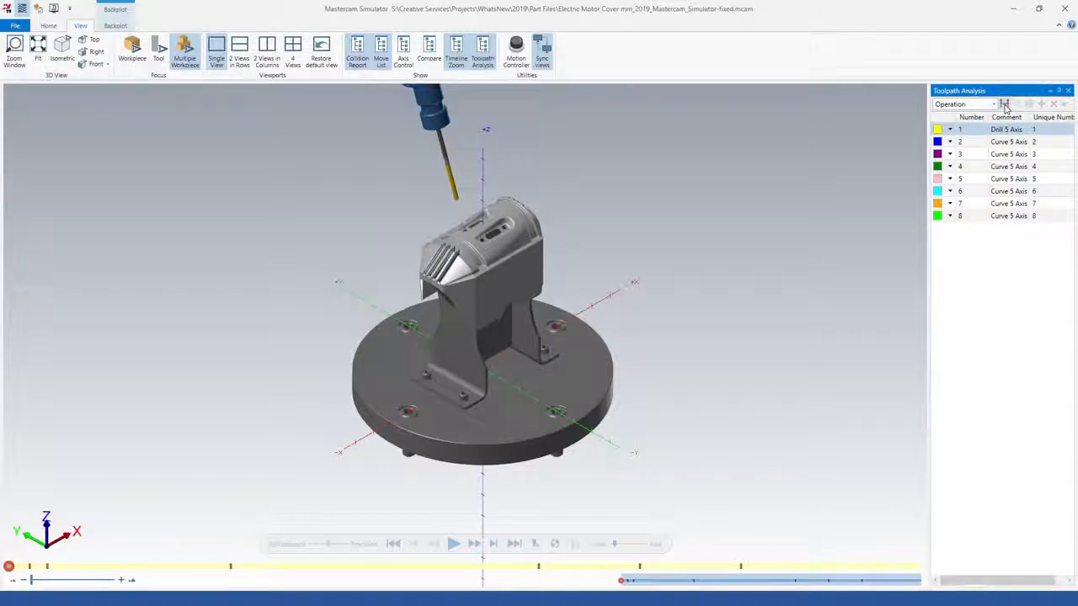
# - Play the backplot to the end and switch the toolpath analysis to Segment Length
pyautogui.click(453, 543)
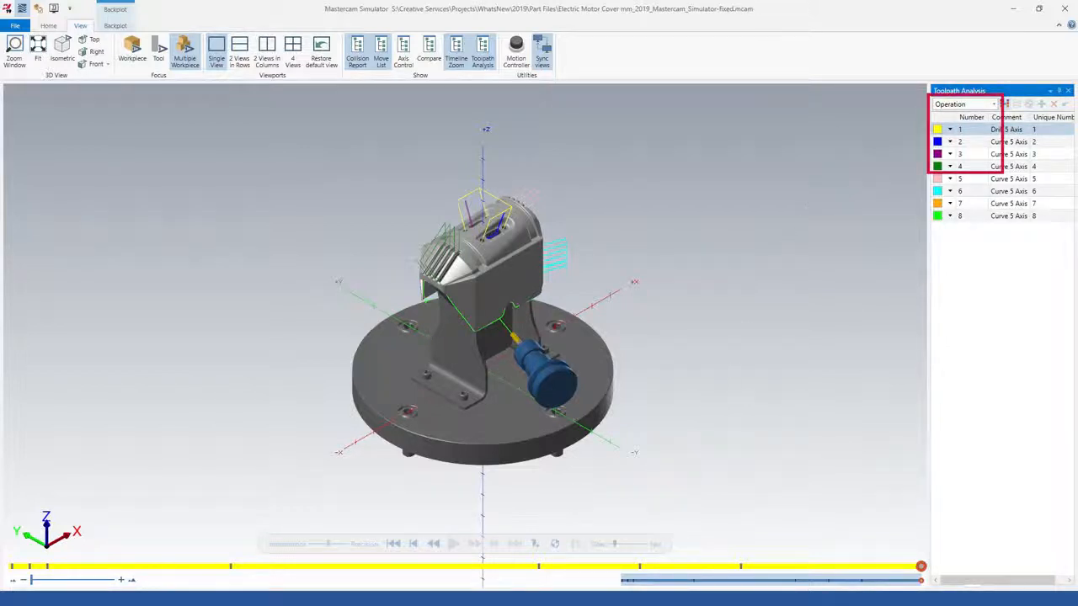
pyautogui.click(994, 105)
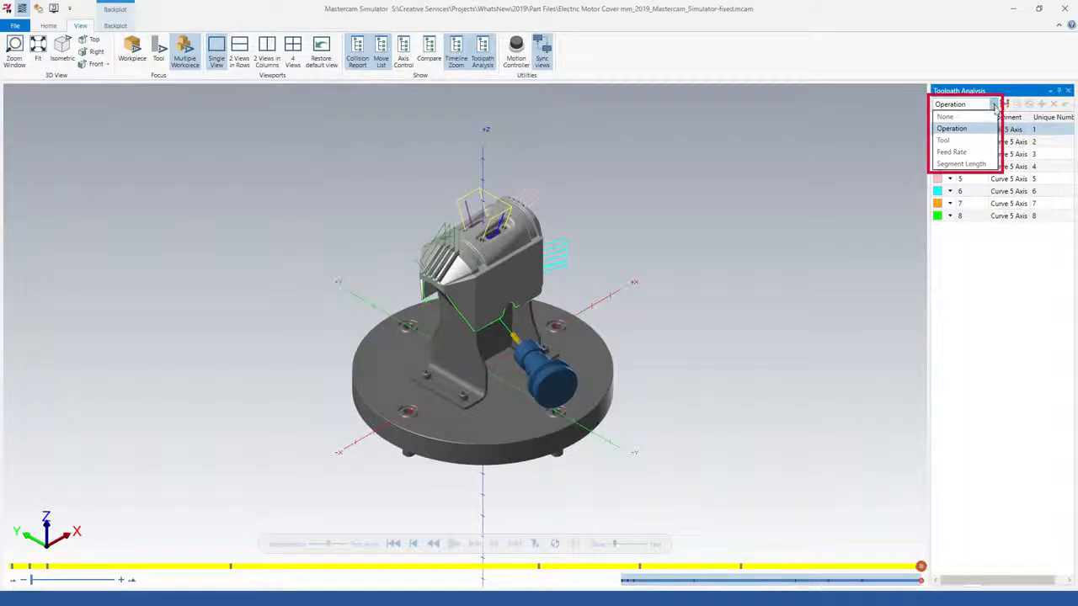
pyautogui.click(985, 164)
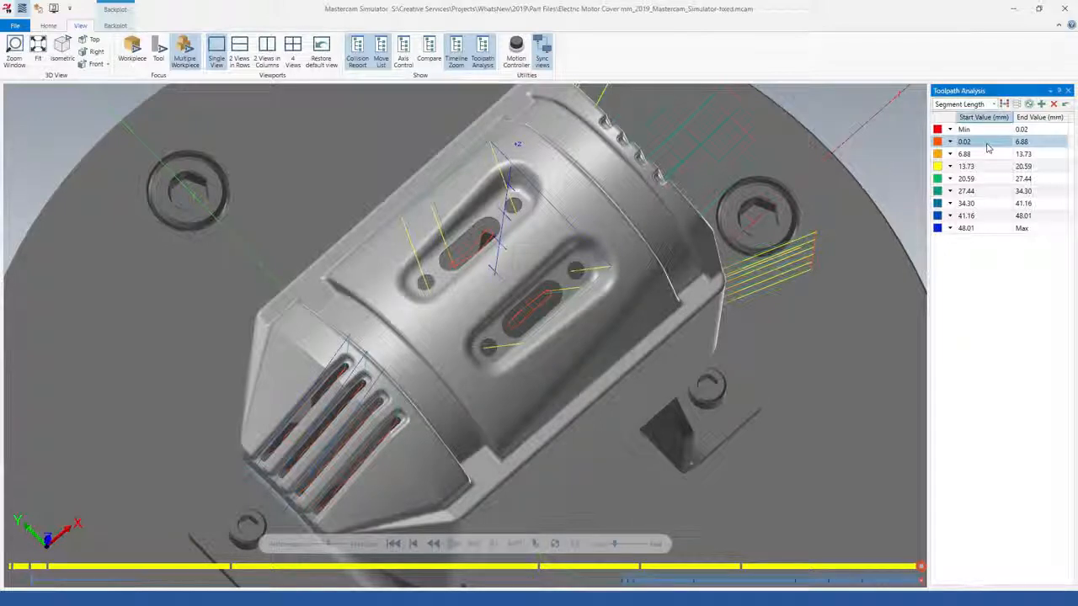
# - Split the segment-length range starting at 0.02 mm twice and set its end value to .26 mm
pyautogui.click(1044, 107)
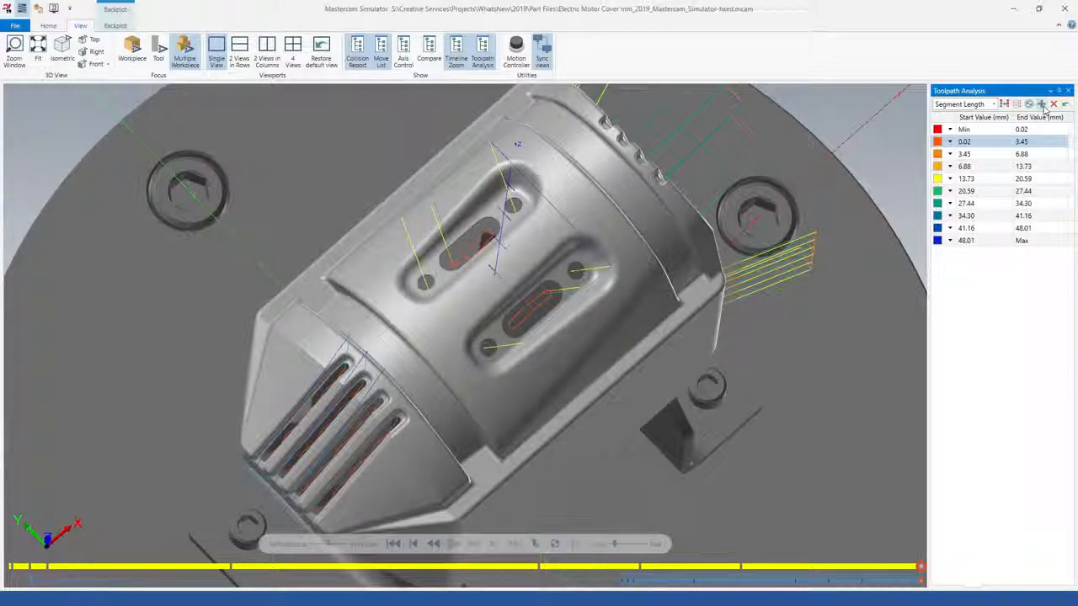
pyautogui.click(1043, 107)
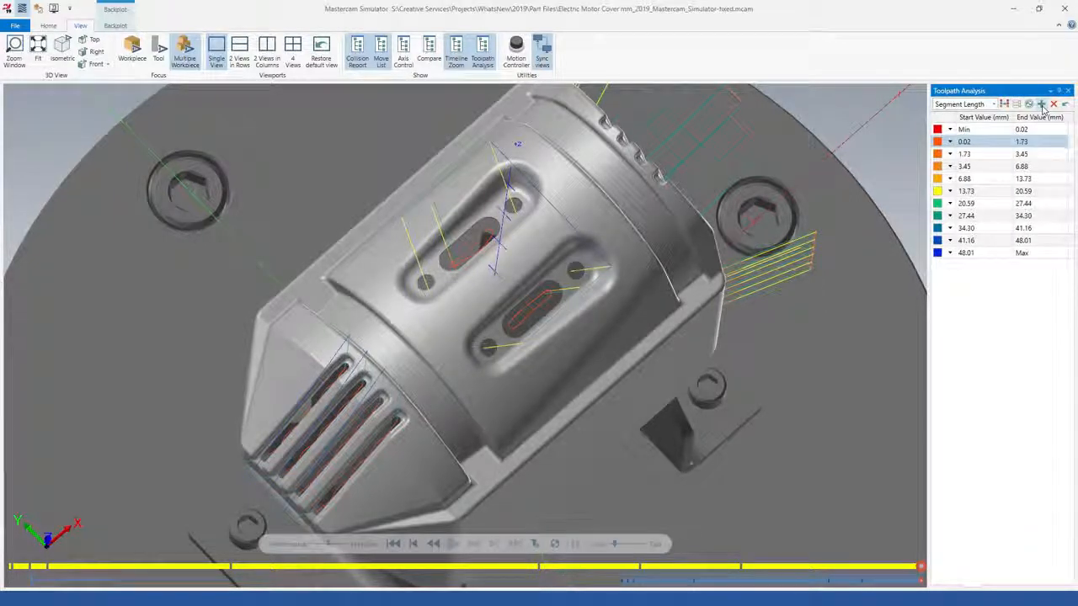
pyautogui.click(1041, 140)
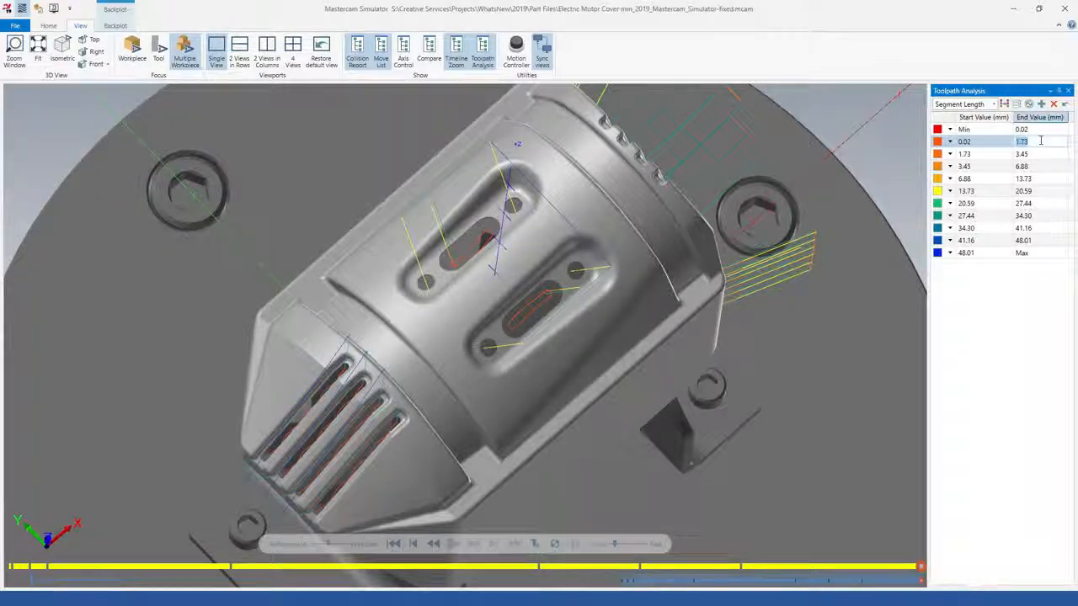
pyautogui.press('BackSpace')
pyautogui.write('.26')
pyautogui.press('Return')
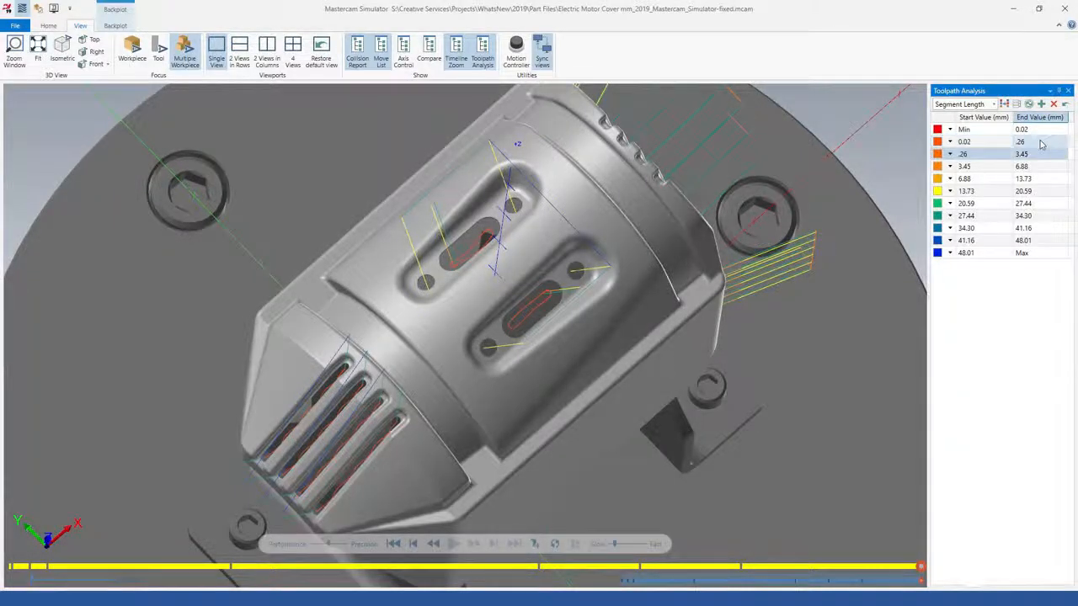
# - Set the end value of the segment-length range starting at .26 mm to .5 mm
pyautogui.click(1041, 153)
pyautogui.write('.5')
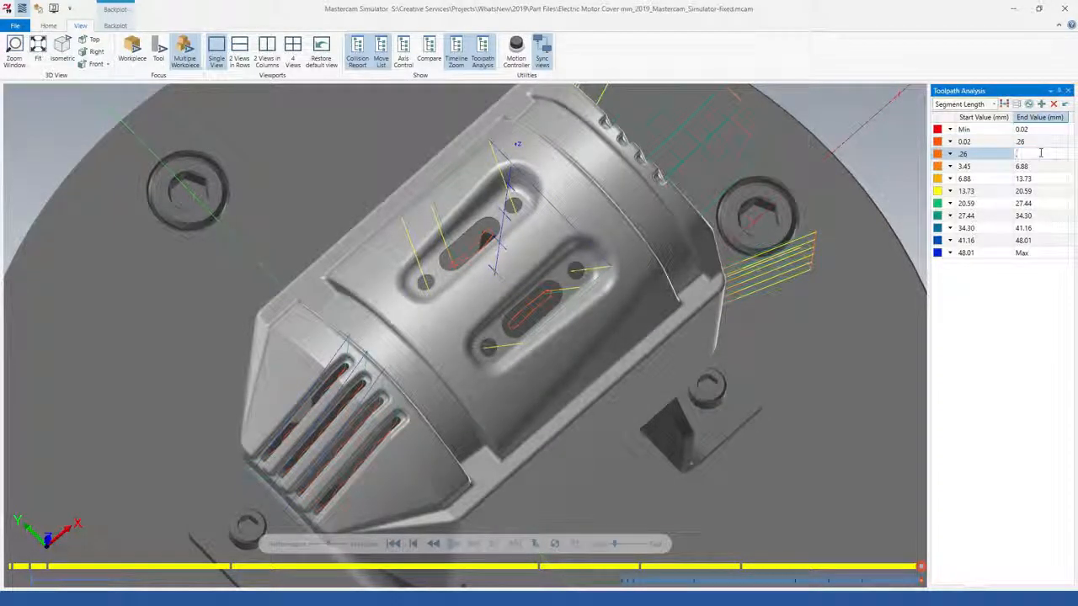
pyautogui.press('Return')
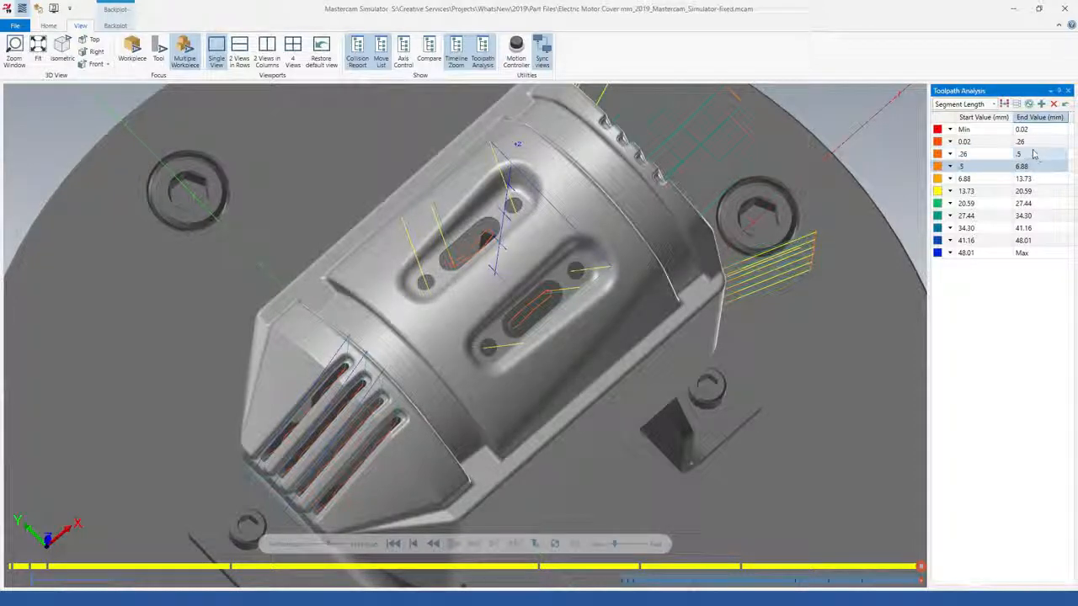
# - Change the colour of the 0.02 to .26 mm segment-length range to turquoise (#FF29EADC)
pyautogui.click(952, 142)
pyautogui.click(951, 143)
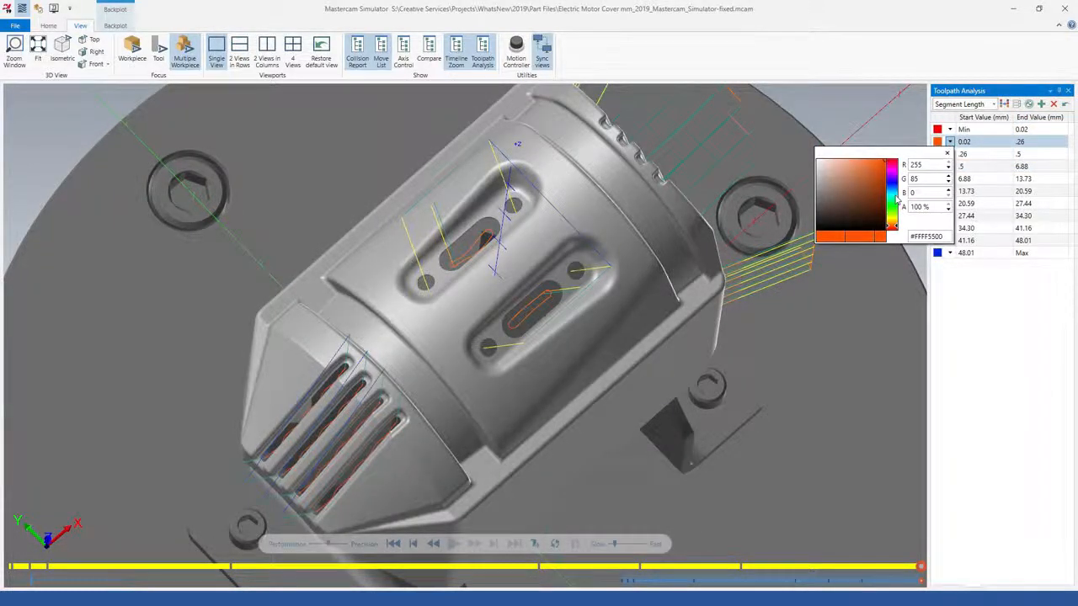
pyautogui.click(894, 196)
pyautogui.click(874, 168)
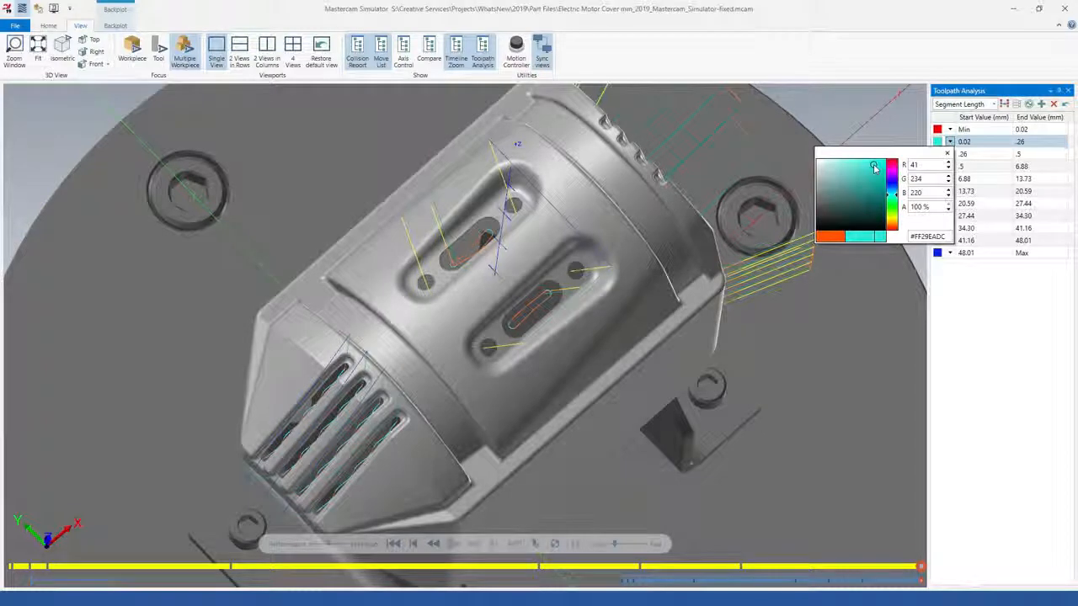
pyautogui.click(910, 141)
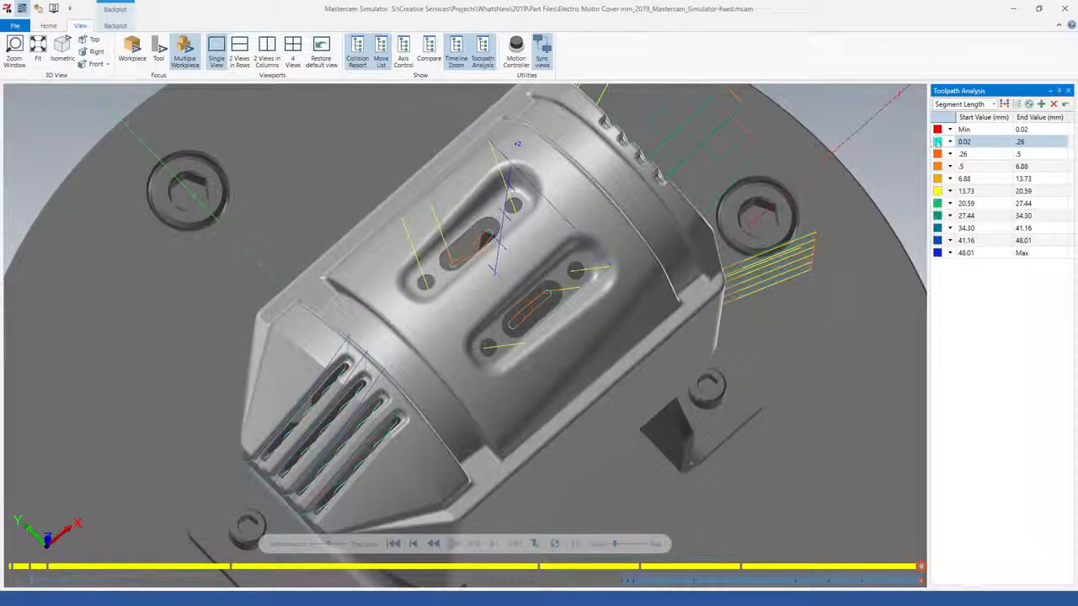
# - Change the colour of the .26 to .5 mm segment-length range to purple
pyautogui.click(950, 155)
pyautogui.click(891, 187)
pyautogui.click(880, 182)
pyautogui.click(910, 145)
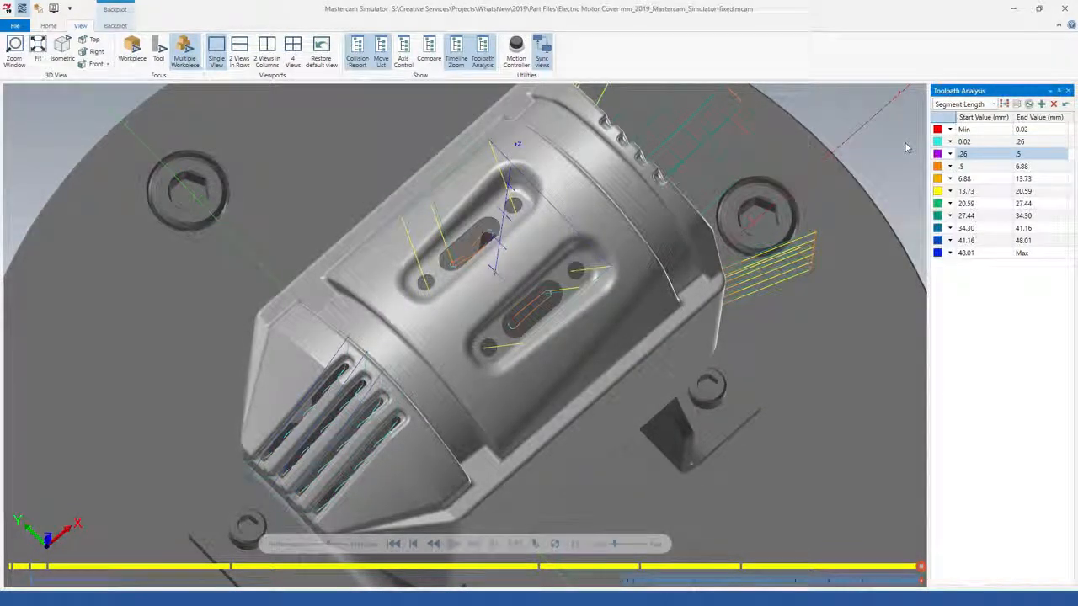
pyautogui.rightClick(878, 141)
pyautogui.click(805, 148)
pyautogui.moveTo(281, 145); pyautogui.dragTo(676, 416)
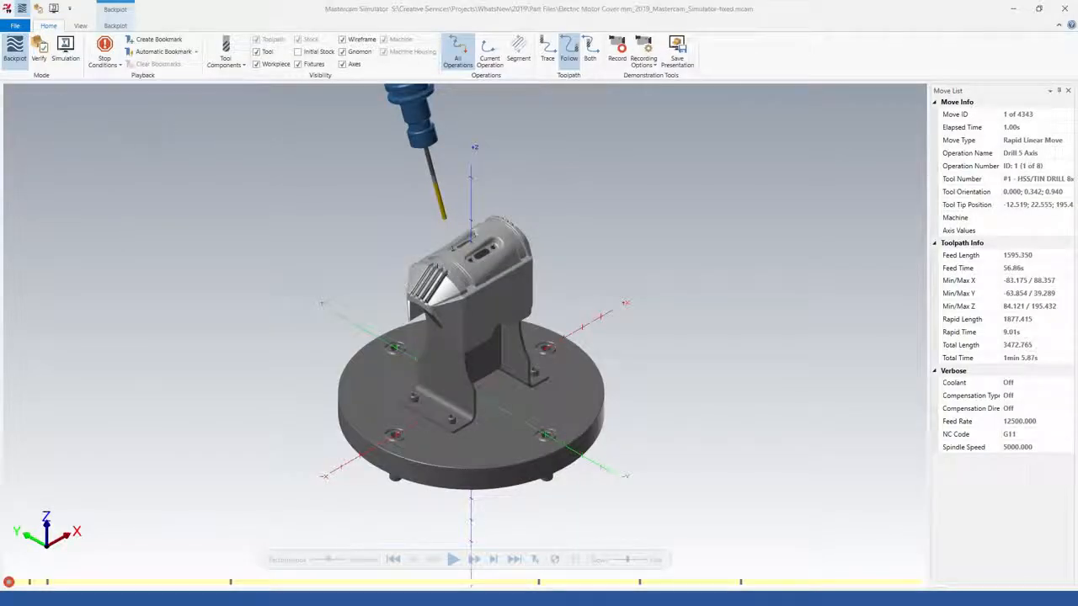
# - Turn on automatic bookmarks at operation changes, then play the backplot and pause it partway through operation 5
pyautogui.click(195, 53)
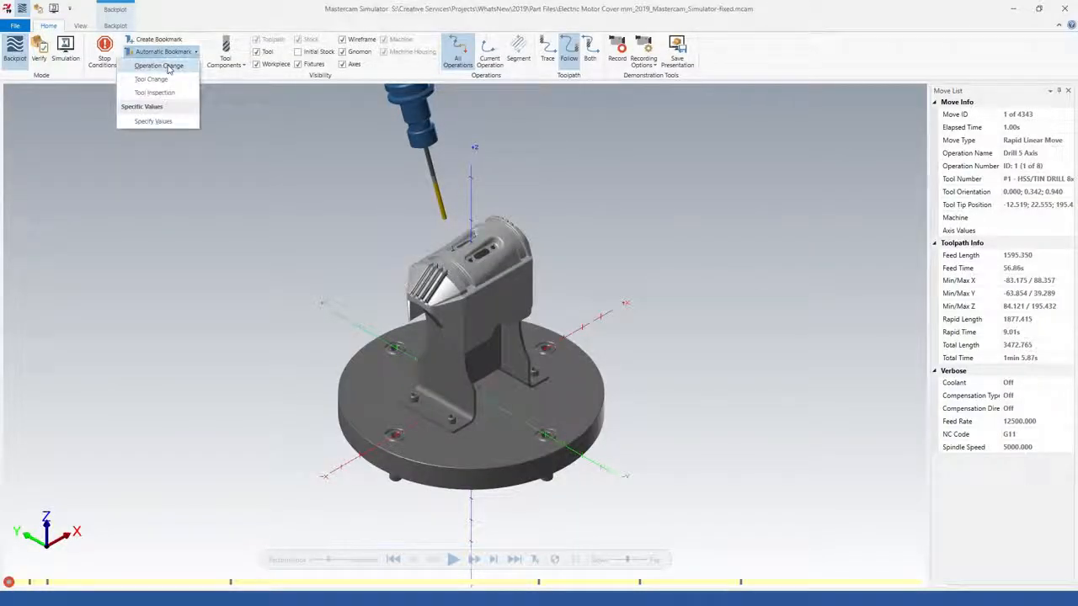
pyautogui.click(214, 118)
pyautogui.press('r')
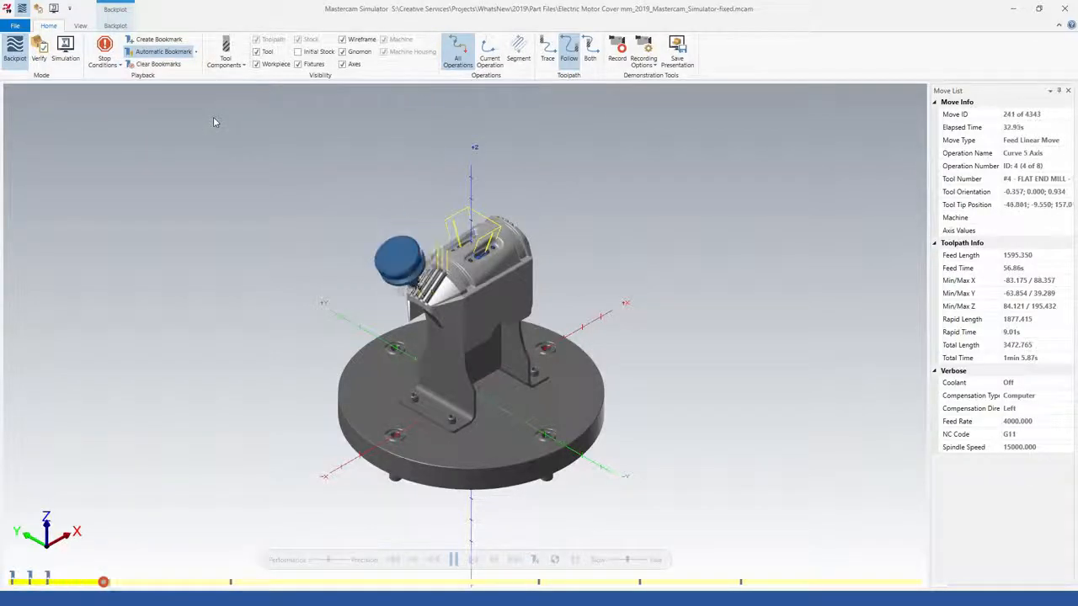
pyautogui.press('r')
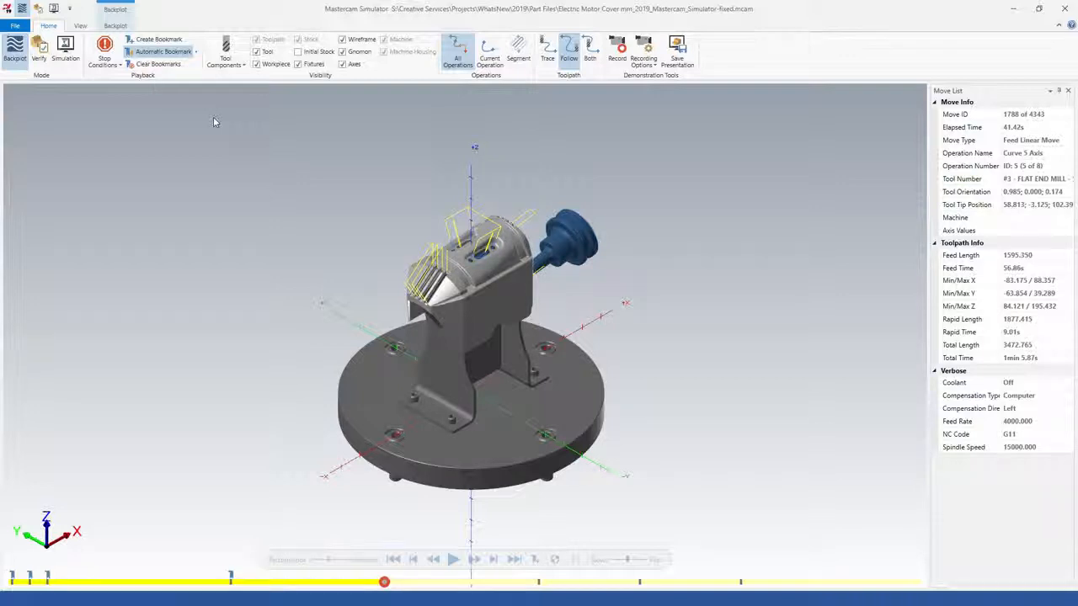
# - Show the Timeline Zoom controls, magnify the playback timeline and move the zoomed range to the start of the toolpath
pyautogui.click(81, 26)
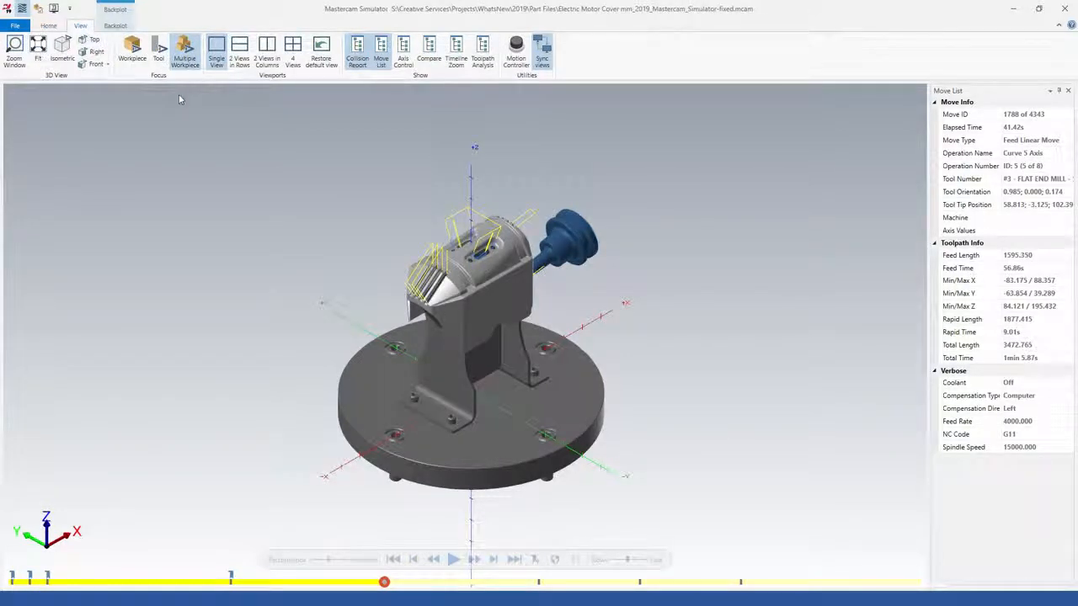
pyautogui.click(454, 59)
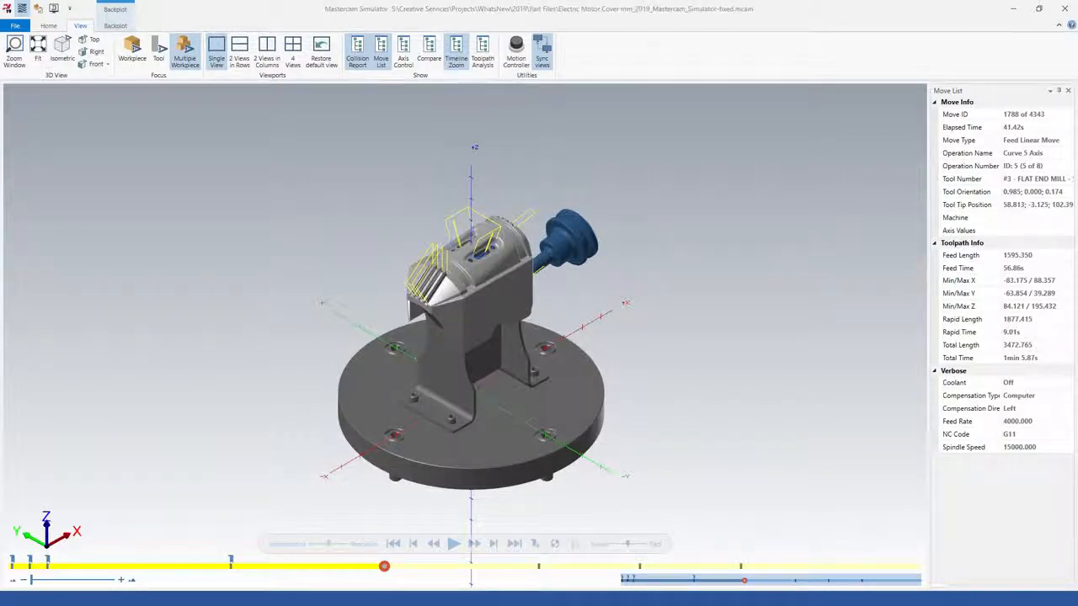
pyautogui.click(70, 580)
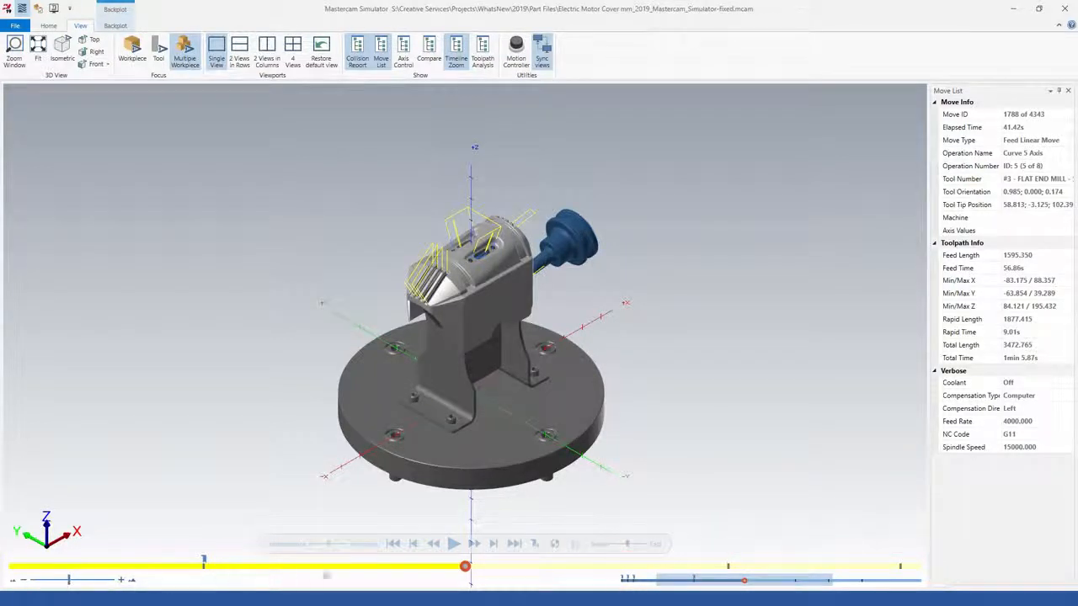
pyautogui.moveTo(689, 583); pyautogui.dragTo(642, 584)
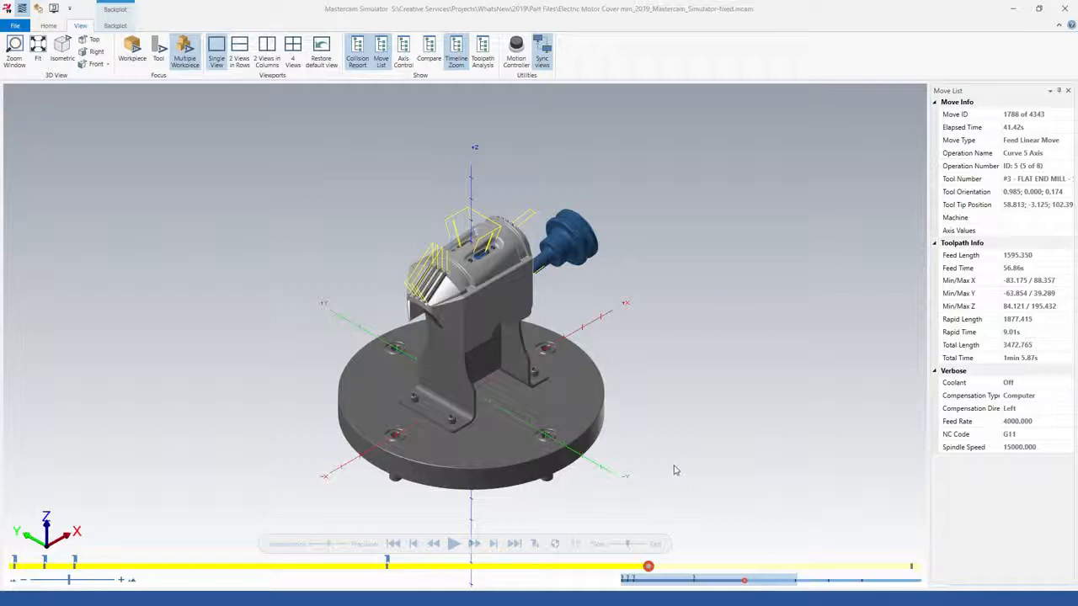
# - Play the backplot through to the last operation, and turn Timeline Zoom off and back on
pyautogui.click(453, 543)
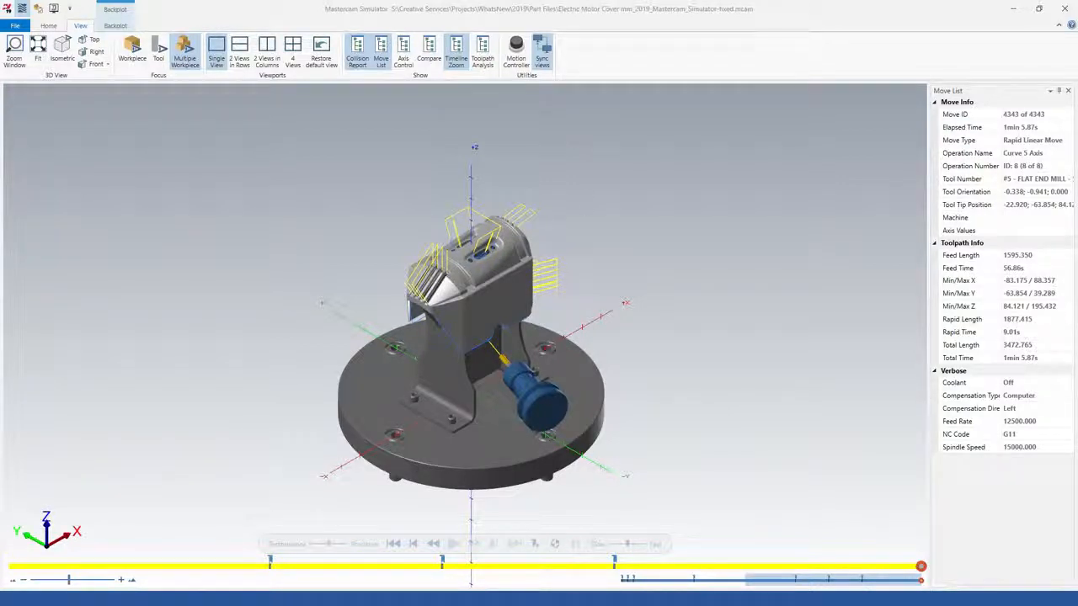
pyautogui.click(455, 56)
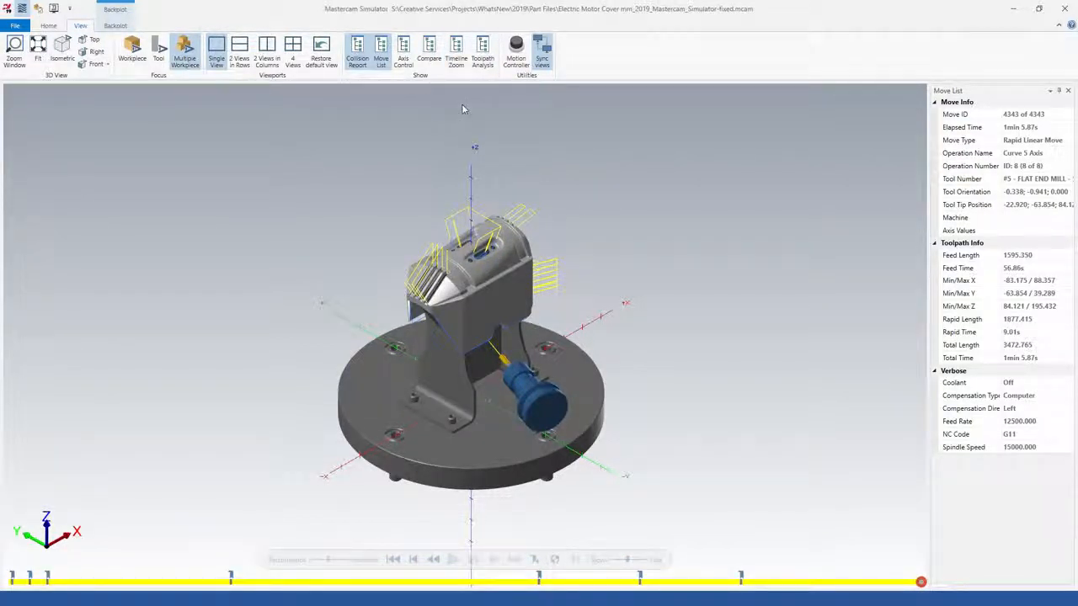
pyautogui.click(456, 56)
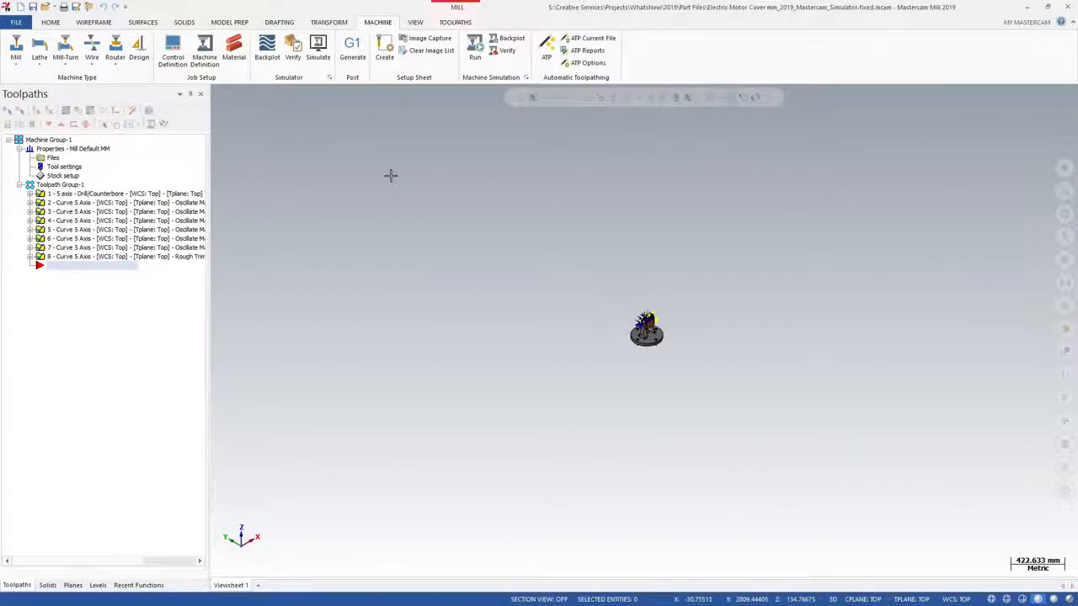
# - Launch the machine simulation of the eight 5-axis toolpath operations from the main Mastercam window
pyautogui.click(323, 51)
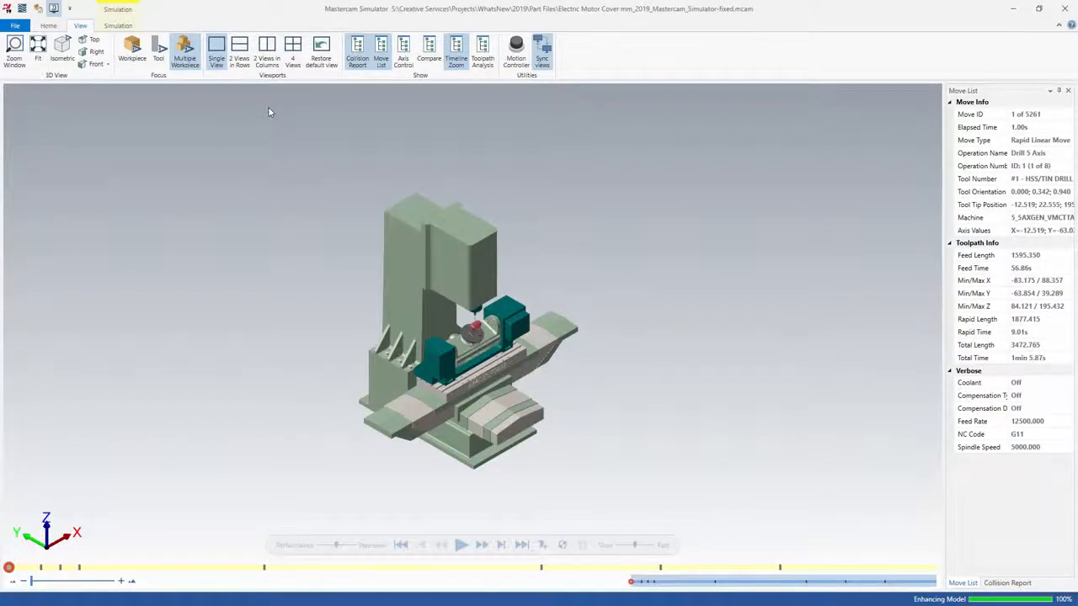
# - Show the Axis Controller, float and reshape it, and dock it as a narrow pane on the side opposite the Collision Report
pyautogui.click(403, 54)
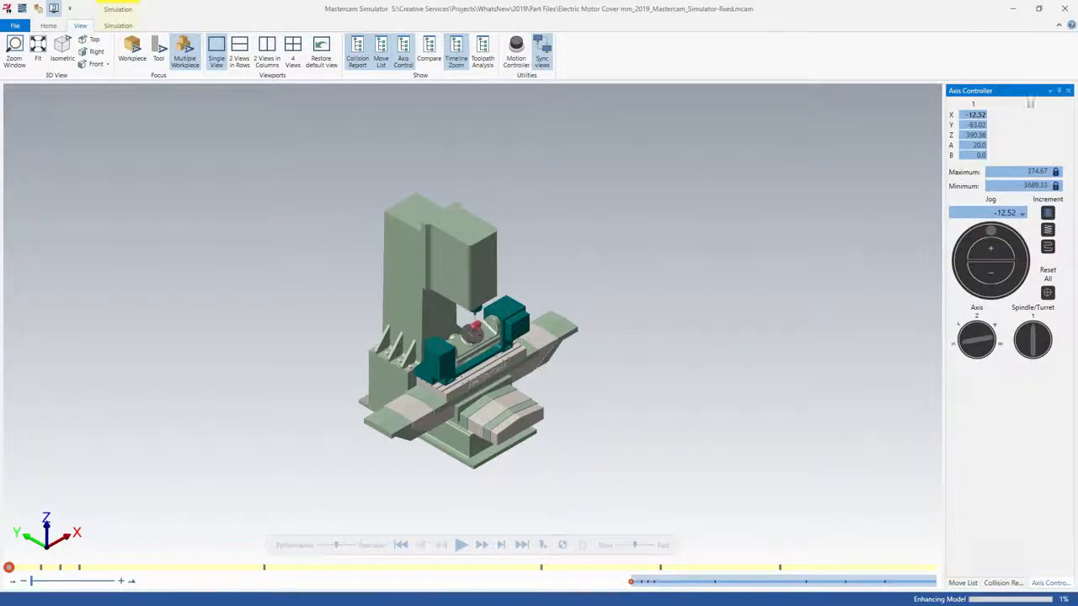
pyautogui.click(1049, 90)
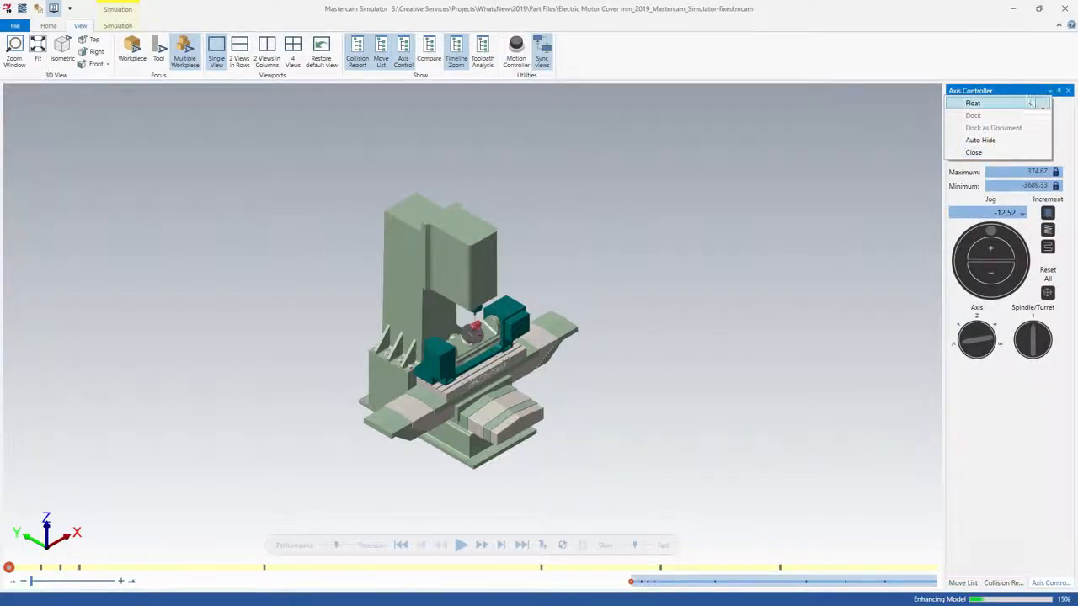
pyautogui.click(1029, 105)
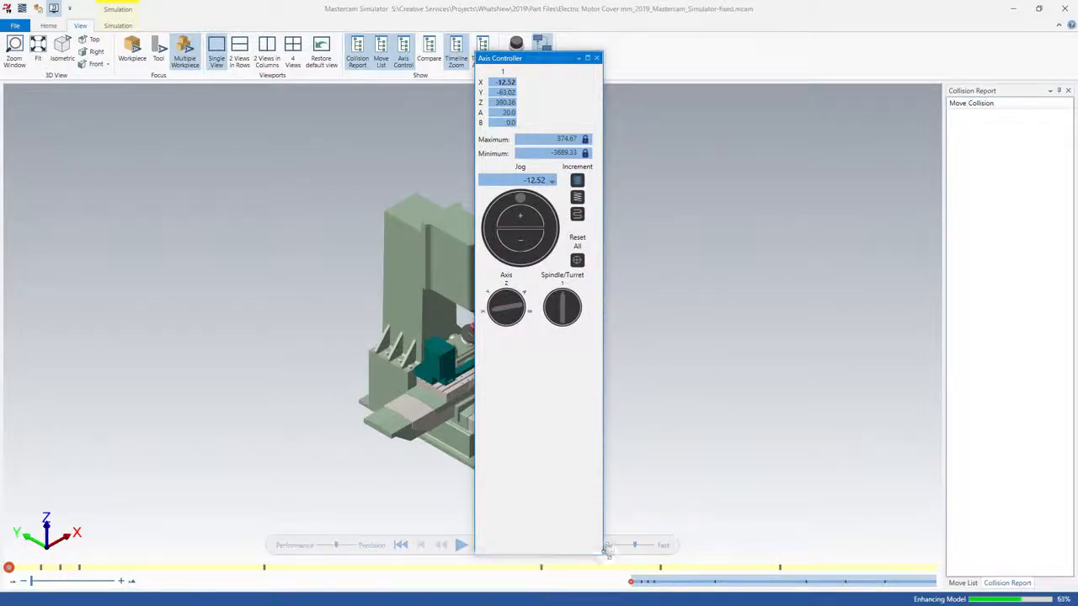
pyautogui.moveTo(603, 553); pyautogui.dragTo(762, 268)
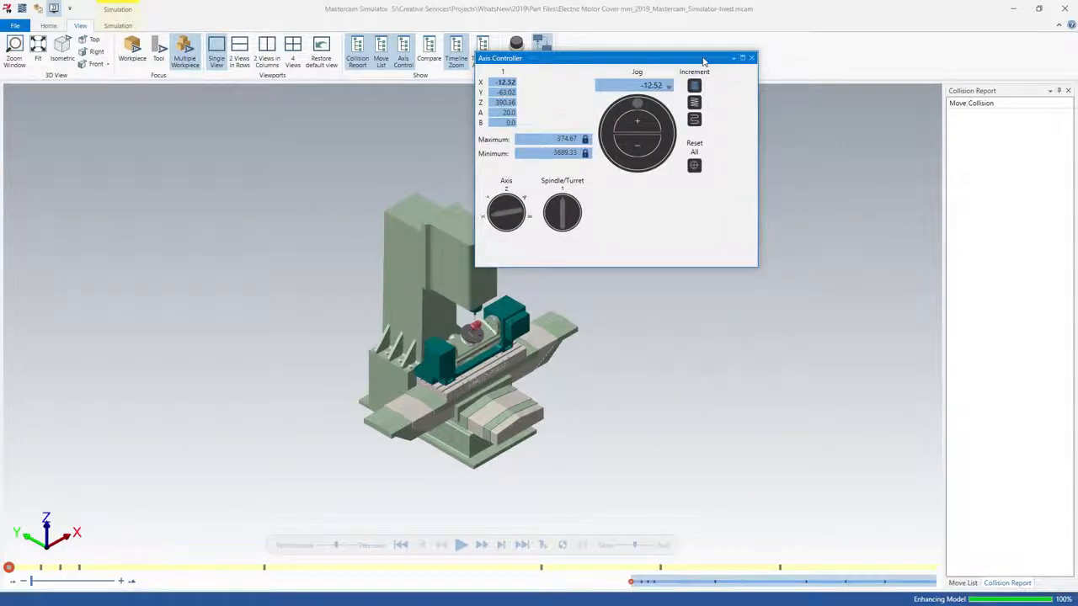
pyautogui.moveTo(704, 60); pyautogui.dragTo(22, 339)
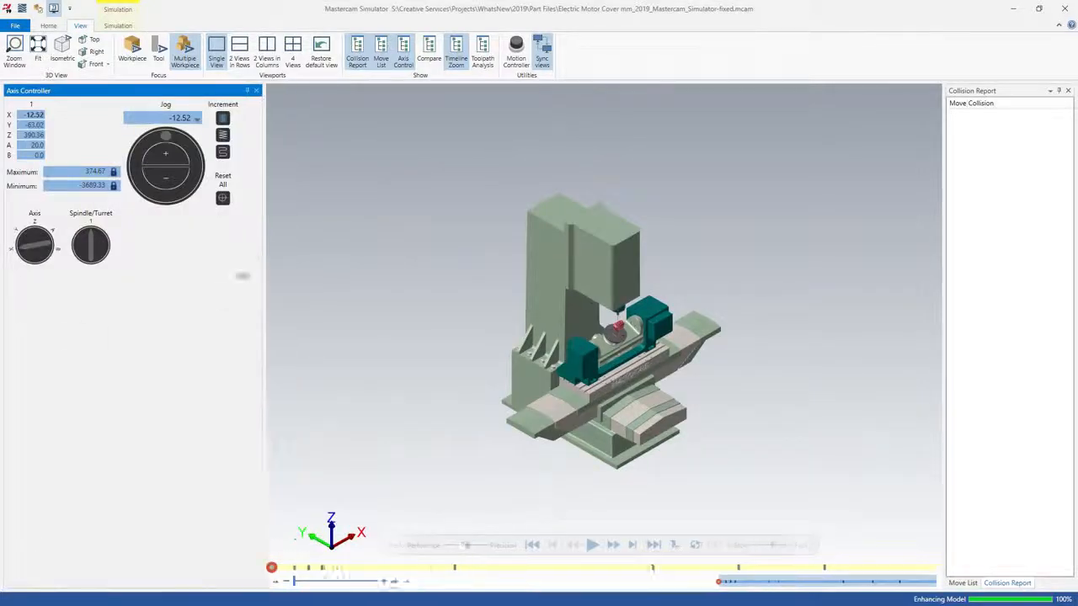
pyautogui.moveTo(263, 278); pyautogui.dragTo(143, 293)
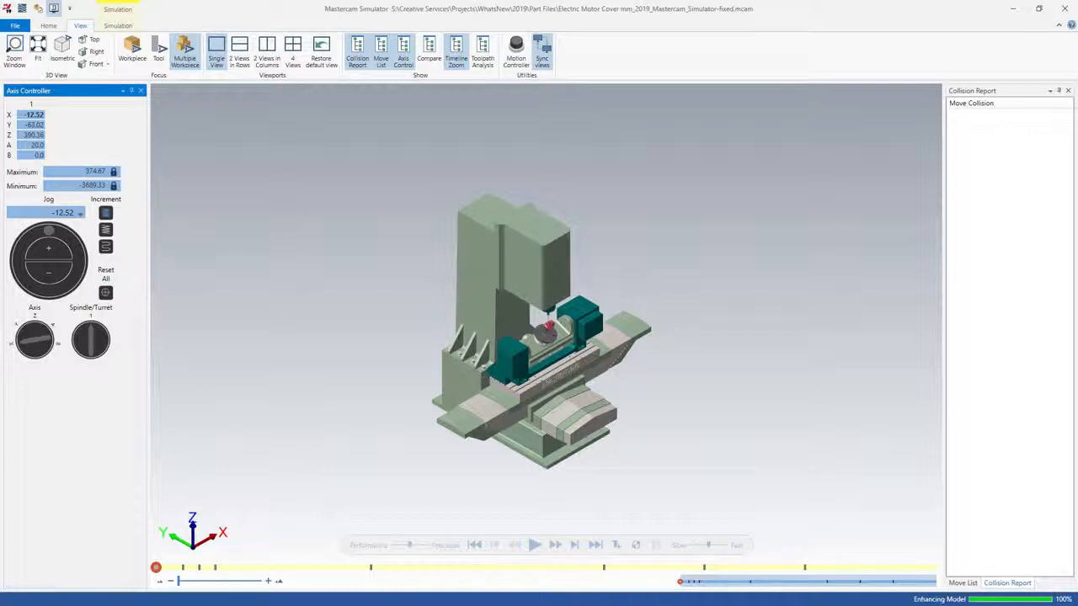
# - Jog the machine's Y axis to -62 and its X axis to -42 using the coarsest jog increment
pyautogui.rightClick(343, 248)
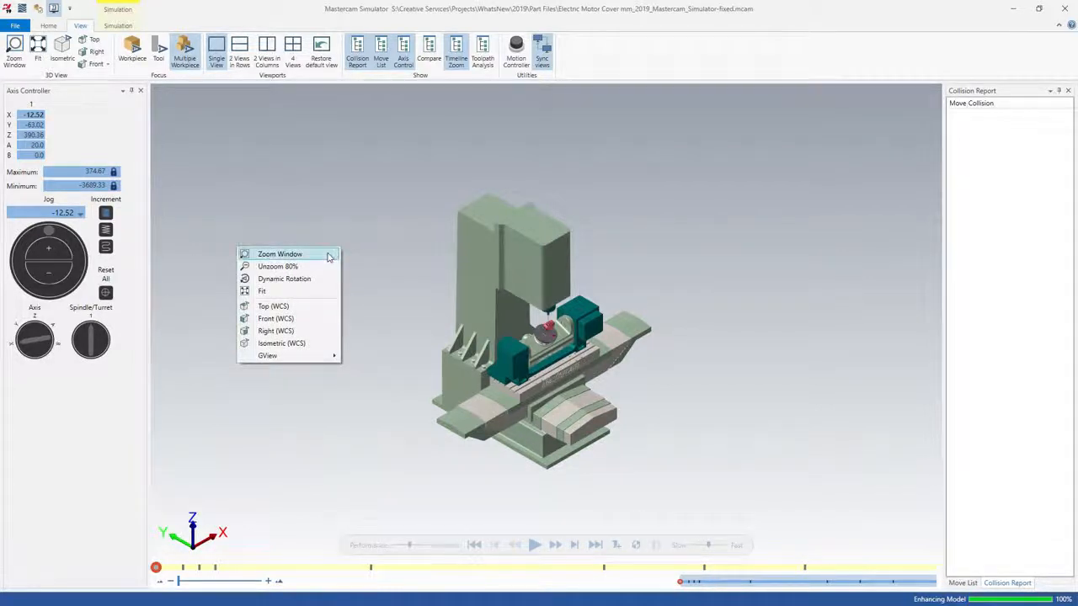
pyautogui.click(328, 255)
pyautogui.moveTo(371, 233); pyautogui.dragTo(683, 480)
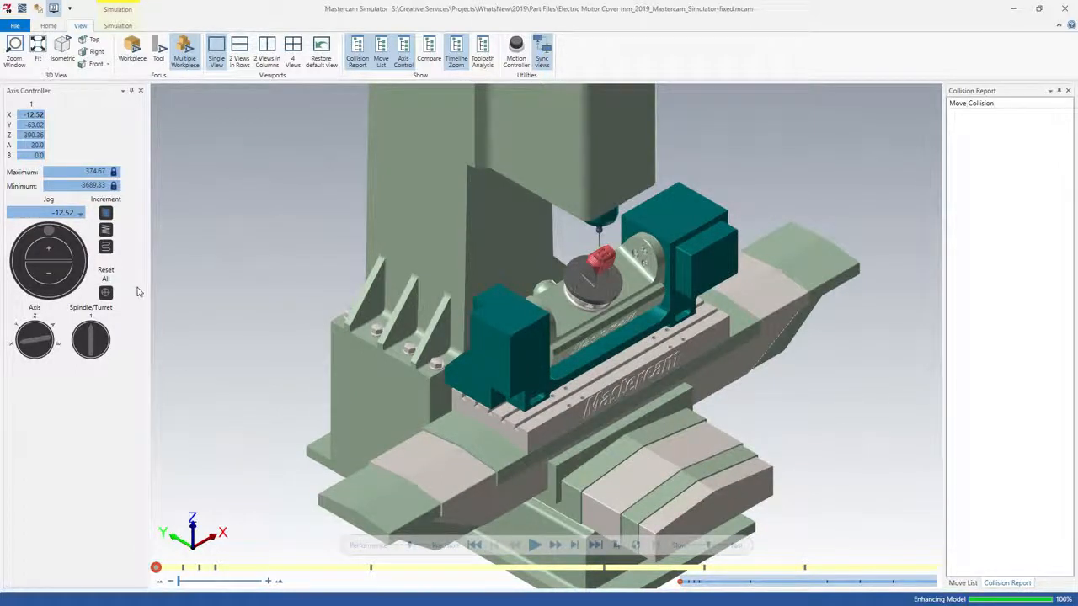
pyautogui.click(19, 334)
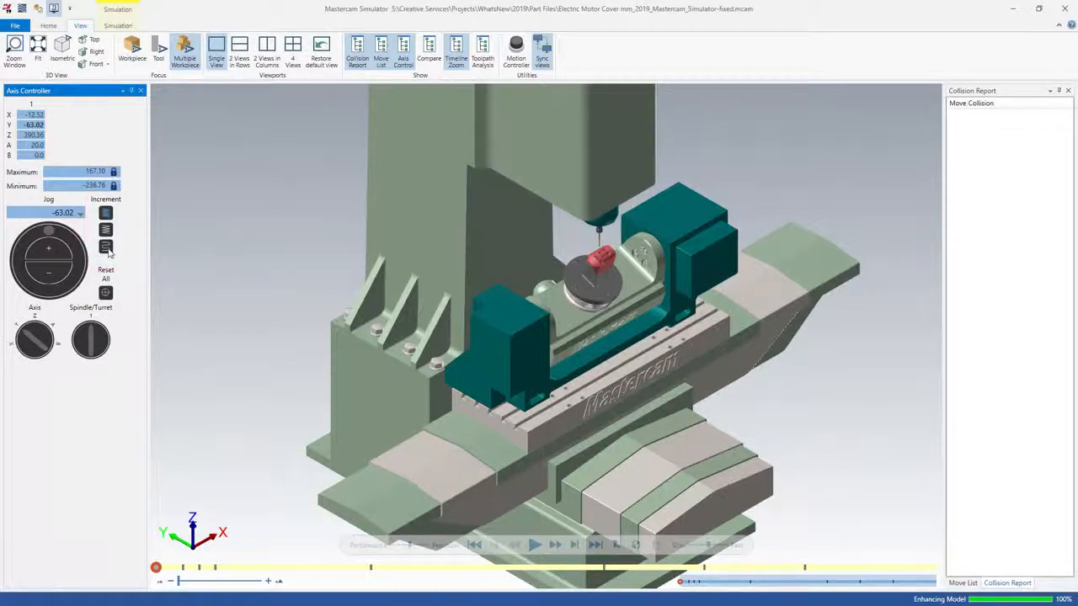
pyautogui.click(105, 247)
pyautogui.click(57, 251)
pyautogui.moveTo(59, 251); pyautogui.dragTo(56, 275)
pyautogui.click(24, 340)
pyautogui.moveTo(43, 238)
pyautogui.mouseDown()
pyautogui.moveTo(27, 261)
pyautogui.moveTo(45, 251)
pyautogui.mouseUp()
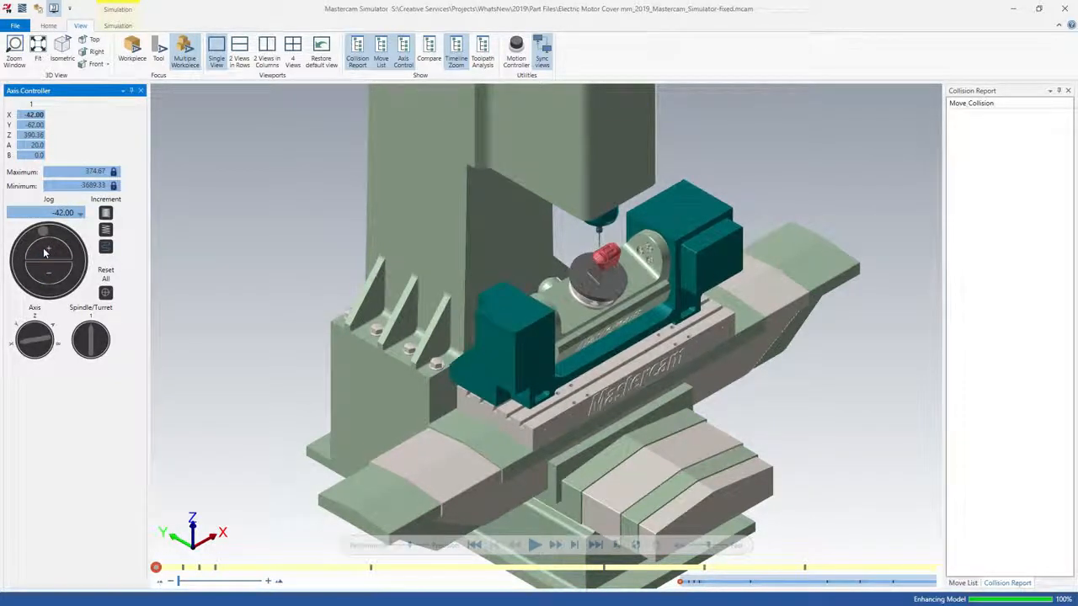
# - Jog the A axis to 60 degrees and back to 0 to tilt the rotary table
pyautogui.moveTo(28, 345); pyautogui.dragTo(51, 330)
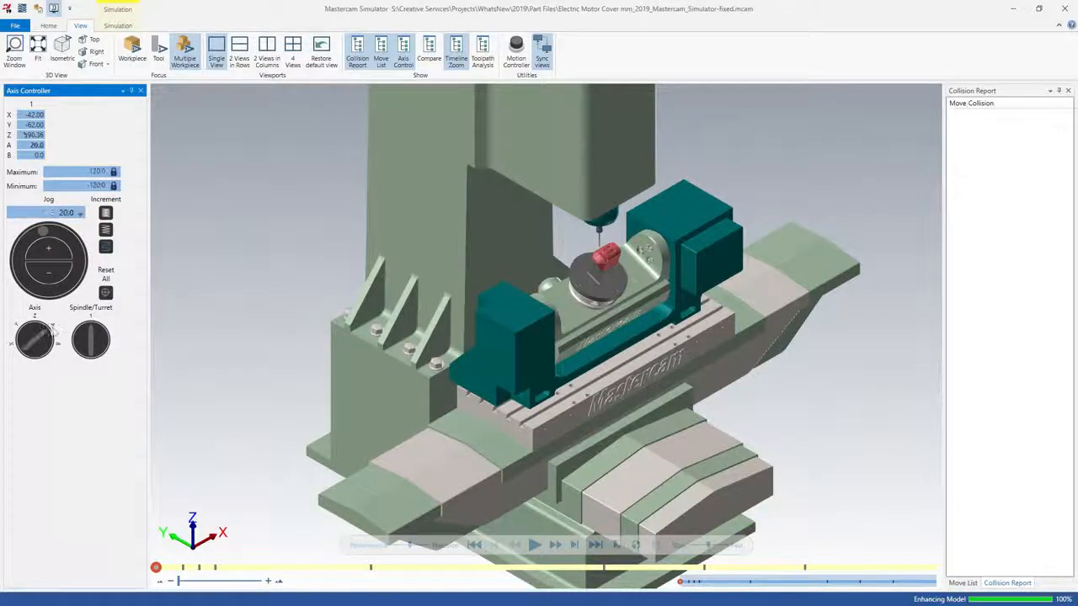
pyautogui.moveTo(55, 252)
pyautogui.mouseDown()
pyautogui.moveTo(32, 246)
pyautogui.moveTo(63, 257)
pyautogui.mouseUp()
pyautogui.click(48, 279)
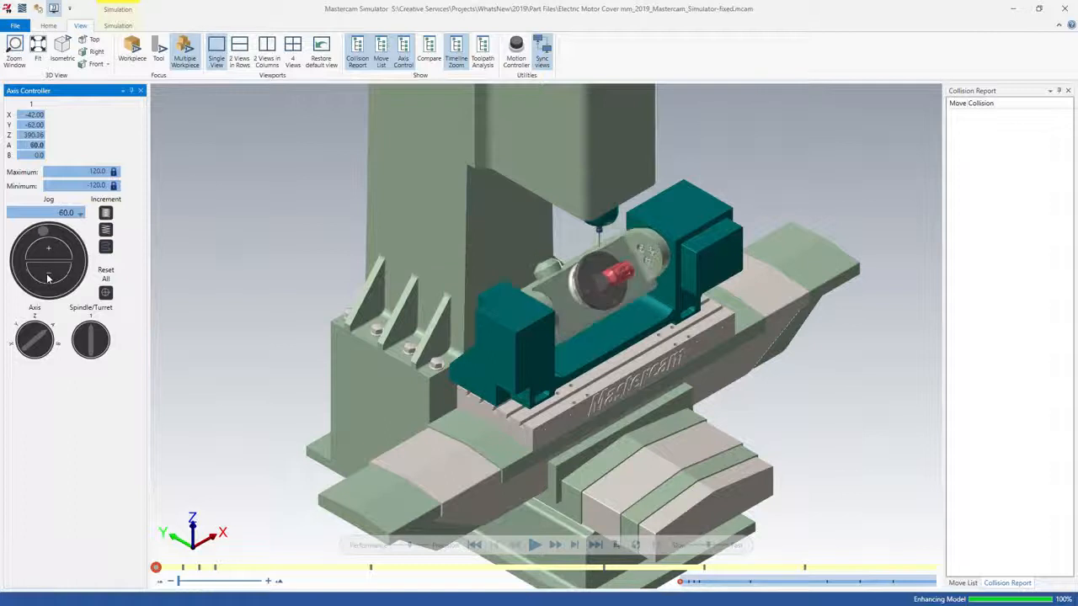
pyautogui.click(48, 278)
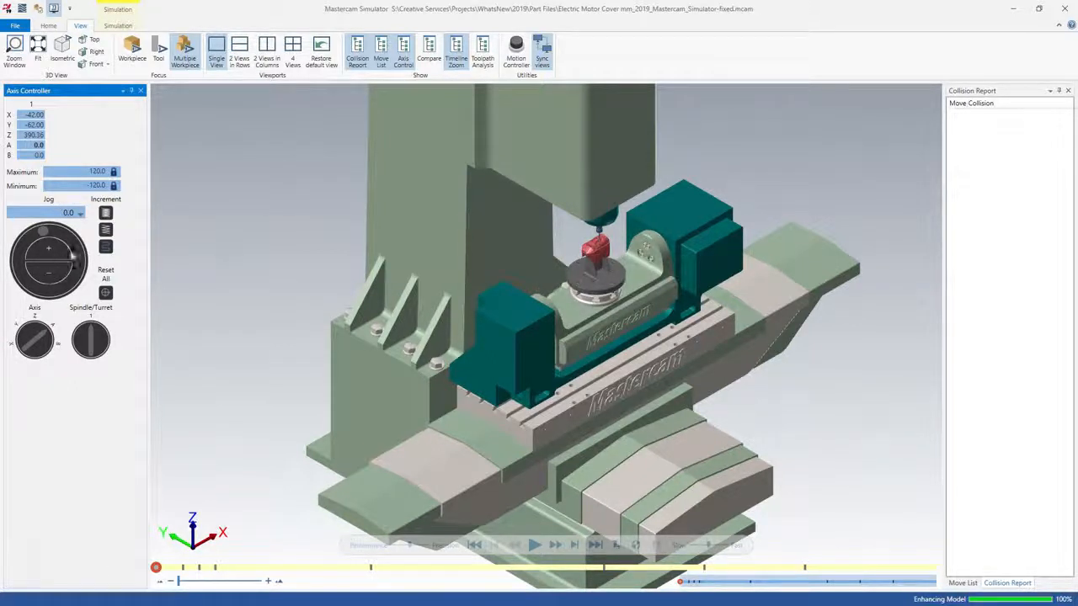
# - Unlock the Z axis maximum limit, set it to 500, and jog the Z axis to 495
pyautogui.click(37, 135)
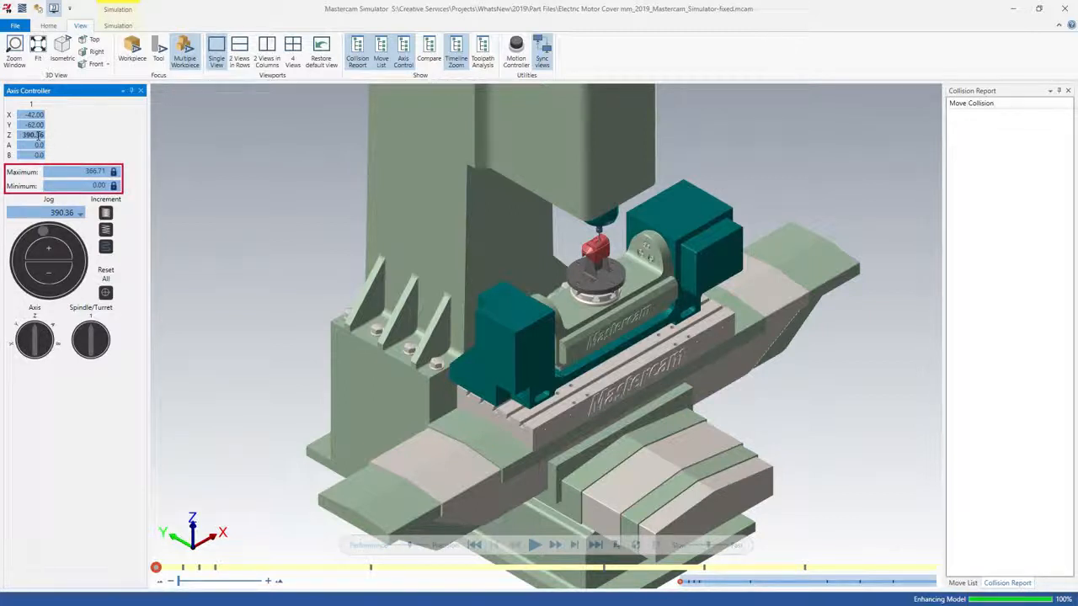
pyautogui.click(114, 172)
pyautogui.write('500')
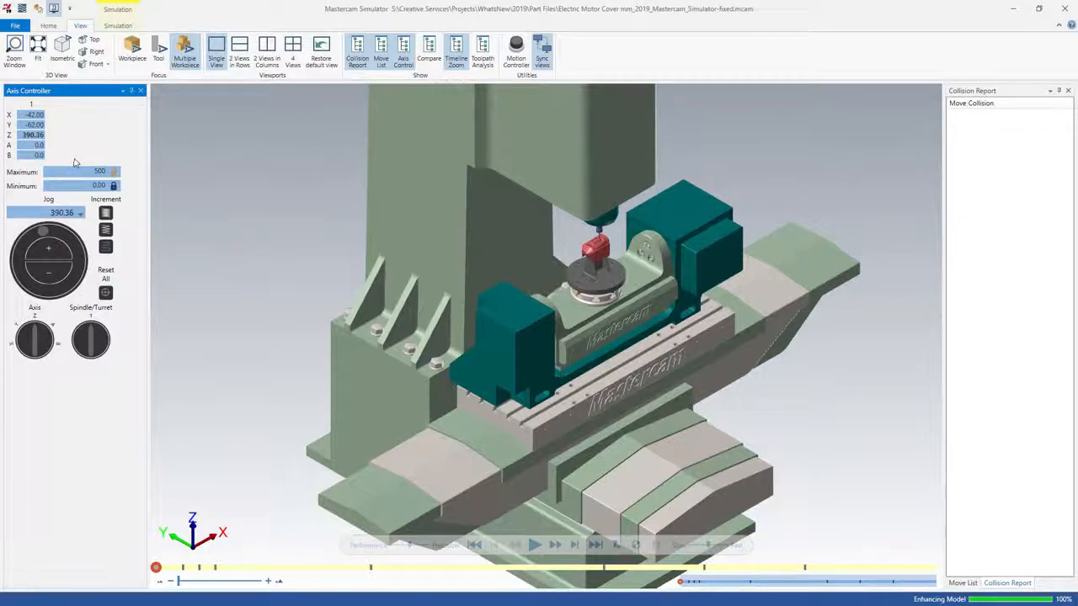
pyautogui.moveTo(46, 232)
pyautogui.mouseDown()
pyautogui.moveTo(74, 248)
pyautogui.moveTo(76, 282)
pyautogui.moveTo(42, 291)
pyautogui.moveTo(23, 281)
pyautogui.moveTo(20, 261)
pyautogui.moveTo(39, 251)
pyautogui.mouseUp()
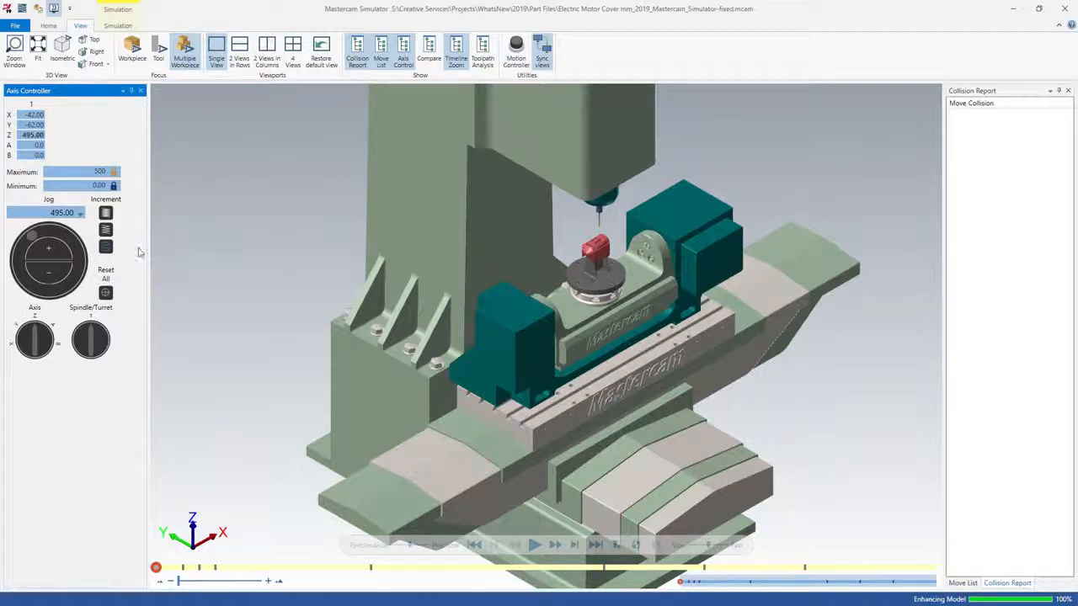
# - Show the simulation's collision checking option, and jog the Z axis to 352 and the Y axis to -68
pyautogui.click(113, 27)
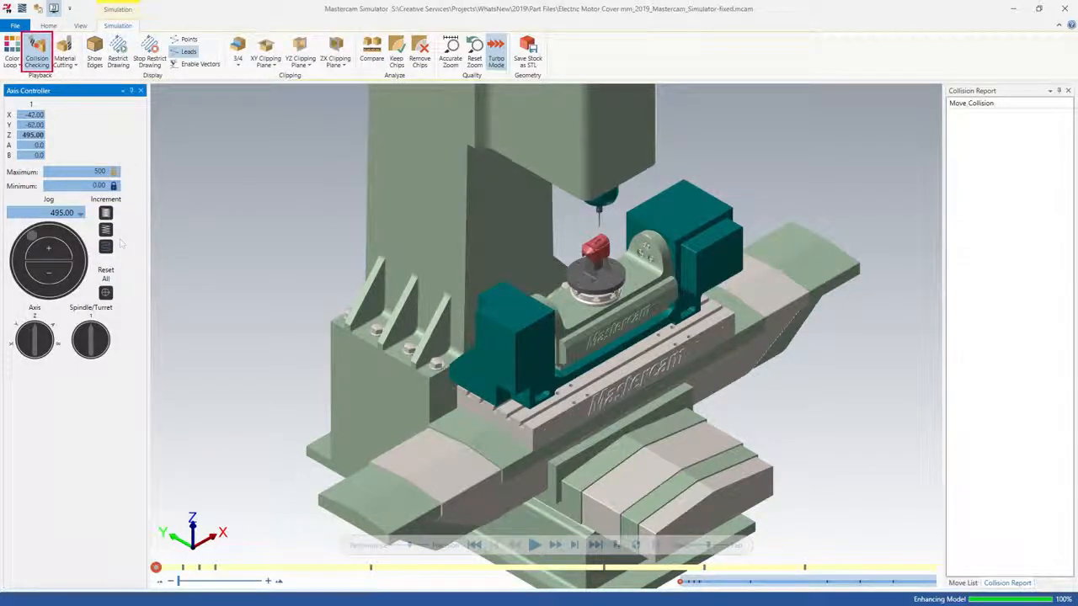
pyautogui.moveTo(32, 235)
pyautogui.mouseDown()
pyautogui.moveTo(17, 264)
pyautogui.moveTo(22, 286)
pyautogui.moveTo(52, 293)
pyautogui.moveTo(63, 280)
pyautogui.mouseUp()
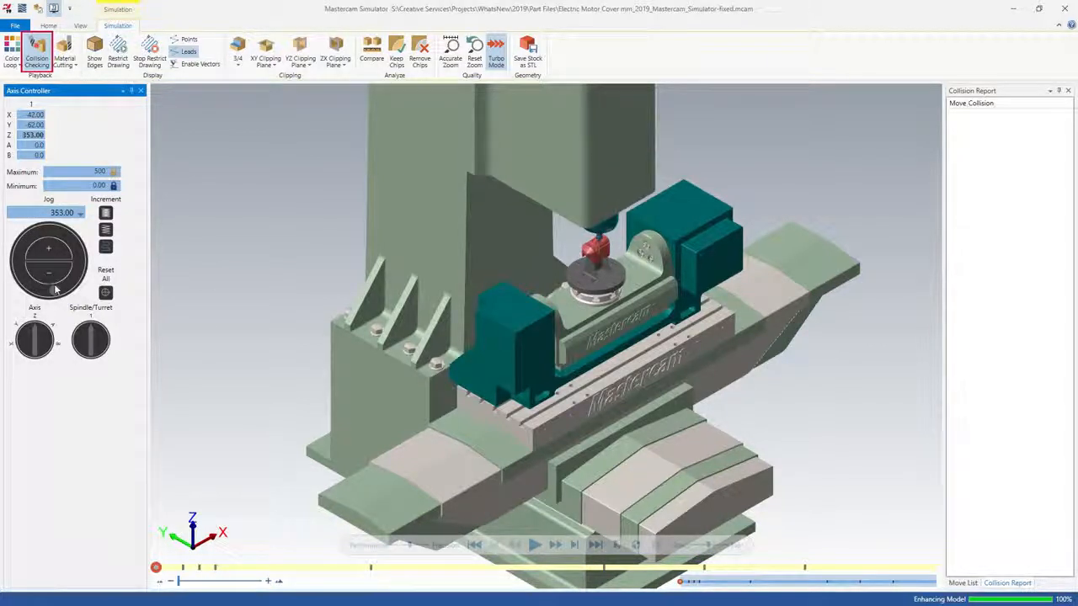
pyautogui.click(32, 330)
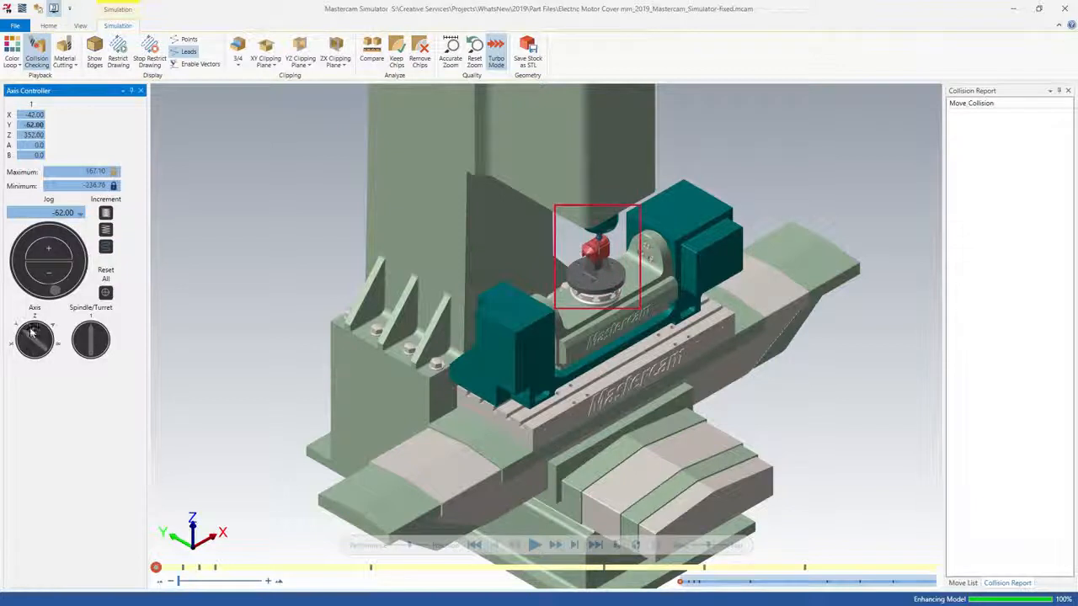
pyautogui.moveTo(49, 291)
pyautogui.mouseDown()
pyautogui.moveTo(40, 297)
pyautogui.moveTo(62, 301)
pyautogui.mouseUp()
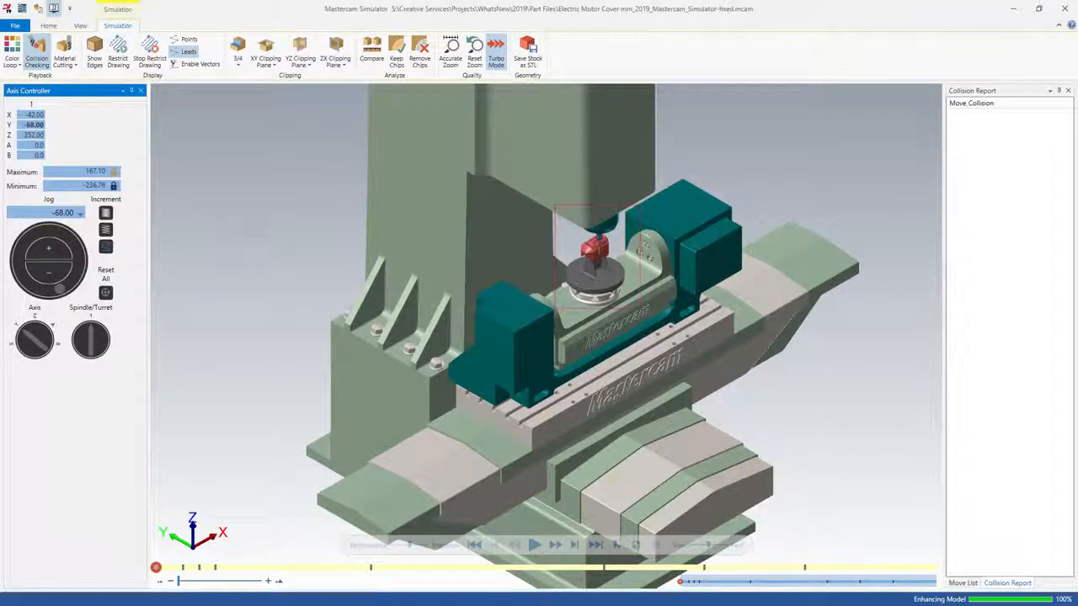
# - Zoom in on the tool and workpiece with Zoom Window, and play the machine simulation
pyautogui.rightClick(155, 211)
pyautogui.click(203, 218)
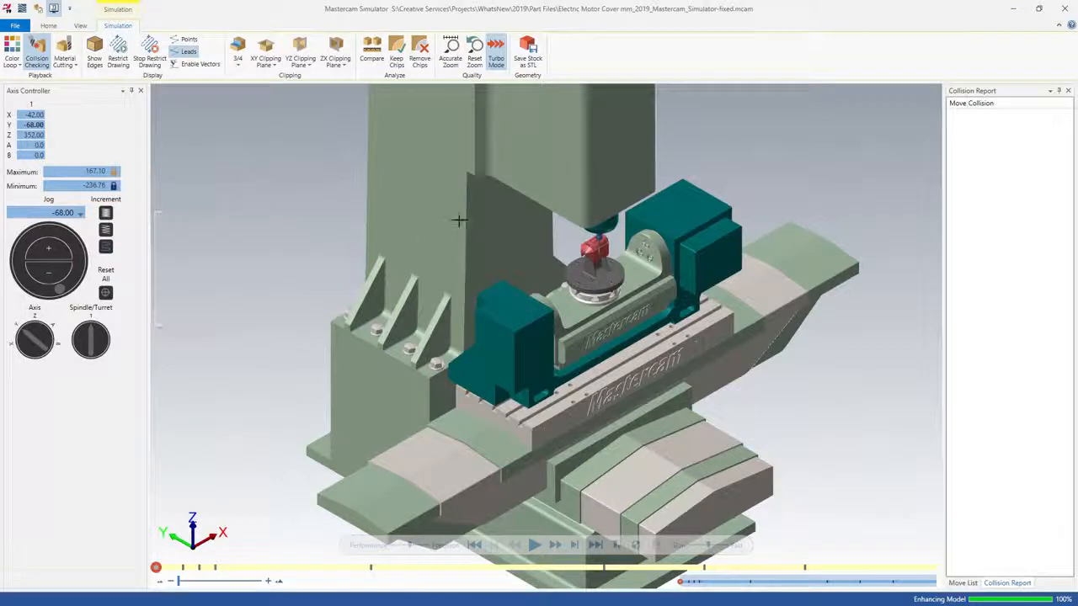
pyautogui.moveTo(429, 160); pyautogui.dragTo(776, 400)
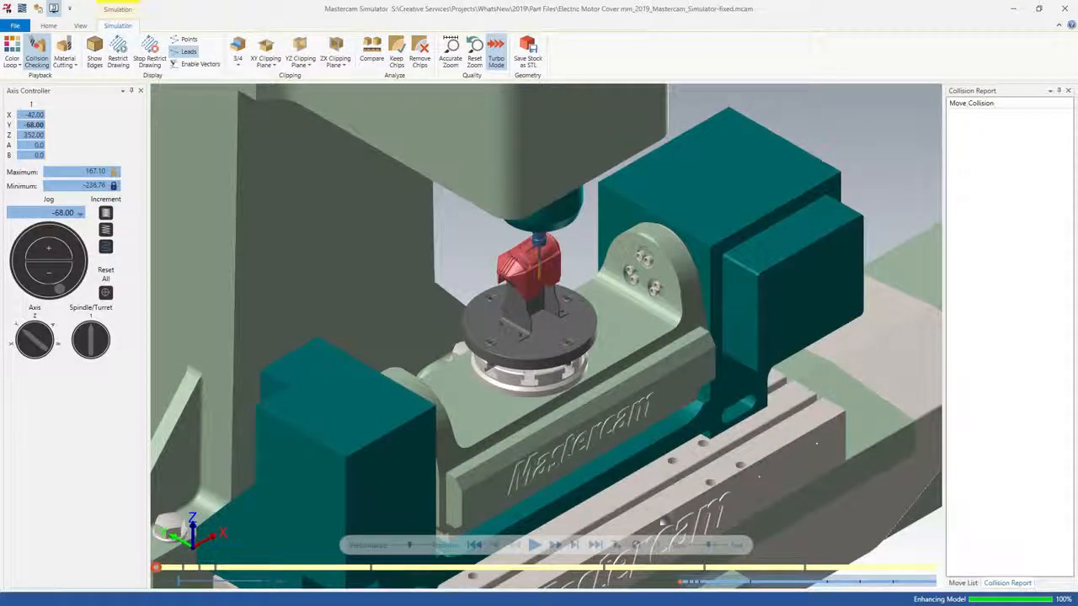
pyautogui.click(536, 545)
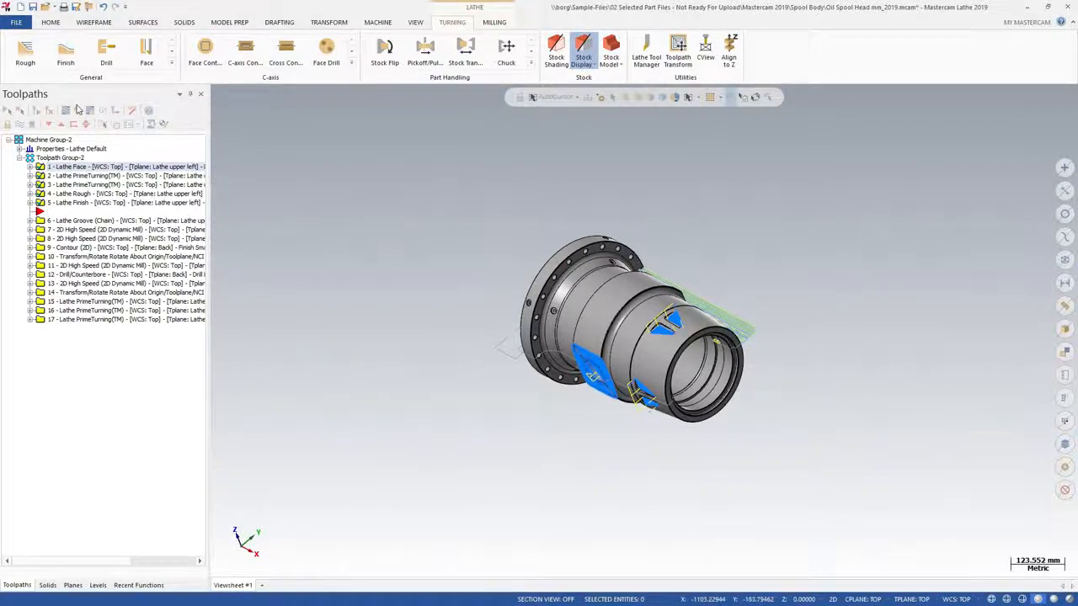
# - Verify the five selected lathe operations of the oil spool head, play them to the last move and scrub back and forth
pyautogui.click(76, 109)
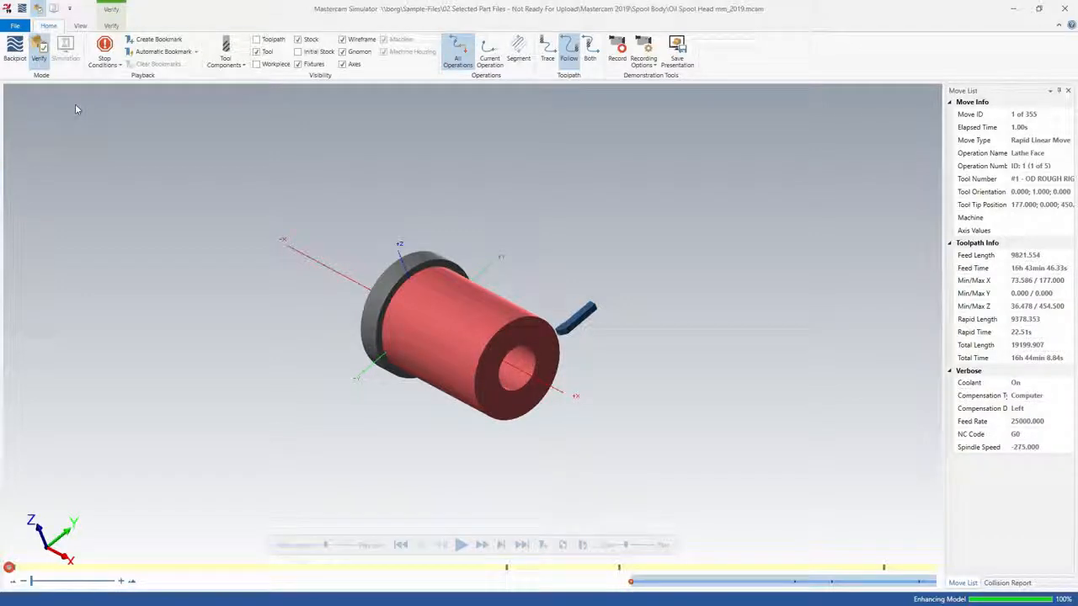
pyautogui.click(461, 545)
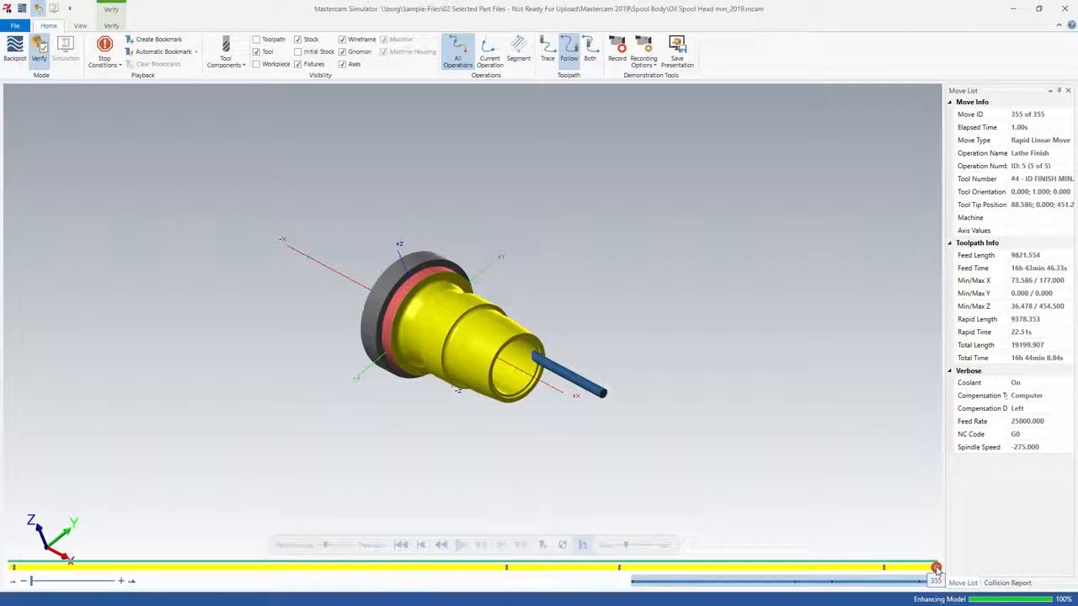
pyautogui.moveTo(936, 568)
pyautogui.mouseDown()
pyautogui.moveTo(205, 571)
pyautogui.moveTo(936, 571)
pyautogui.mouseUp()
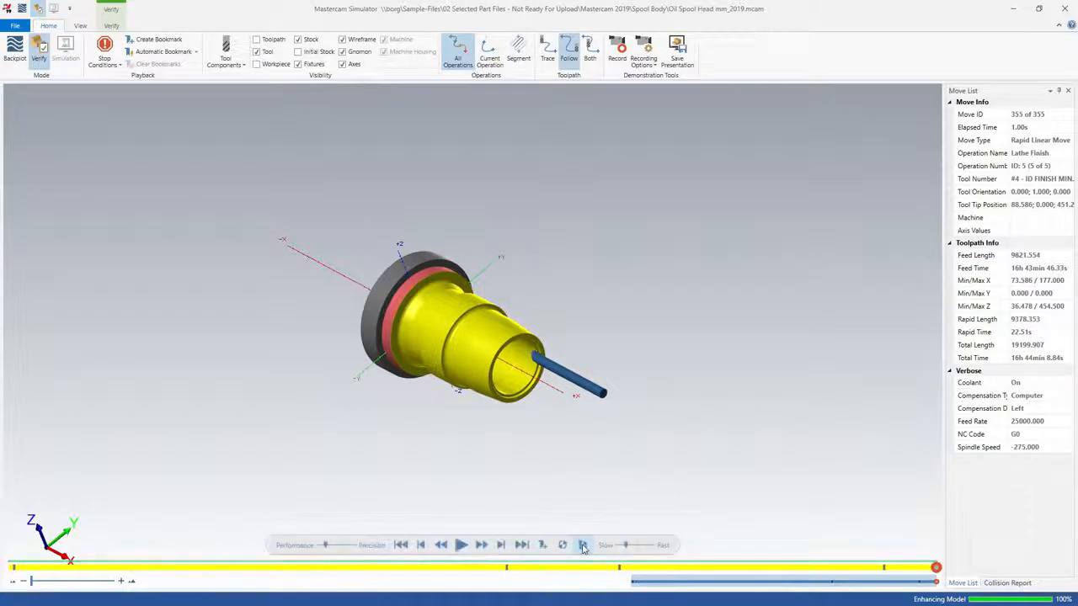
# - Rewind the verification, advance it to move 191 in operation 2, play from there to the last move and scrub that section
pyautogui.click(401, 546)
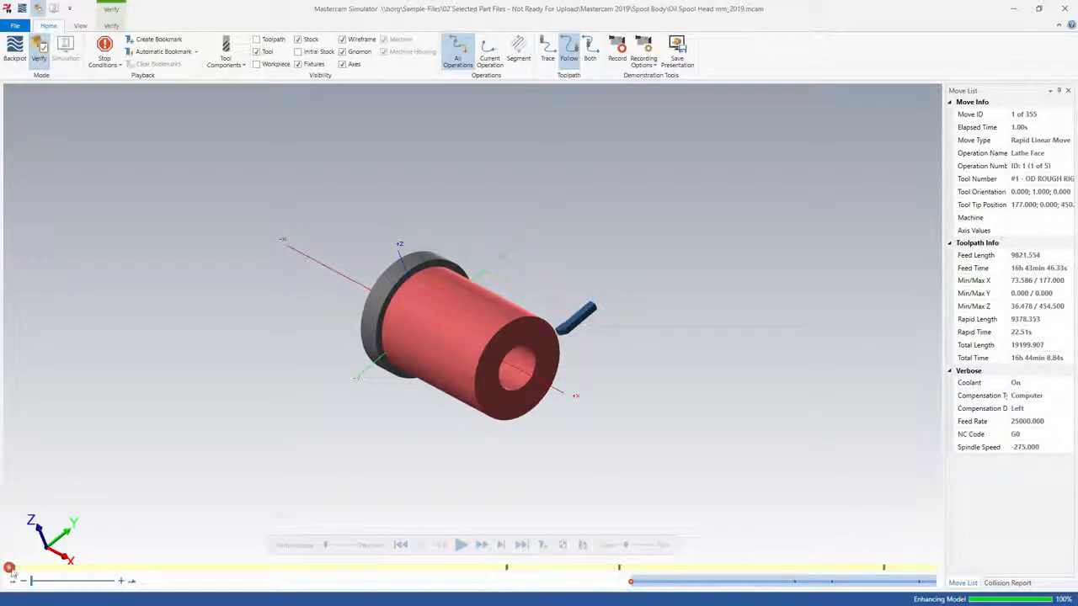
pyautogui.moveTo(10, 572); pyautogui.dragTo(507, 571)
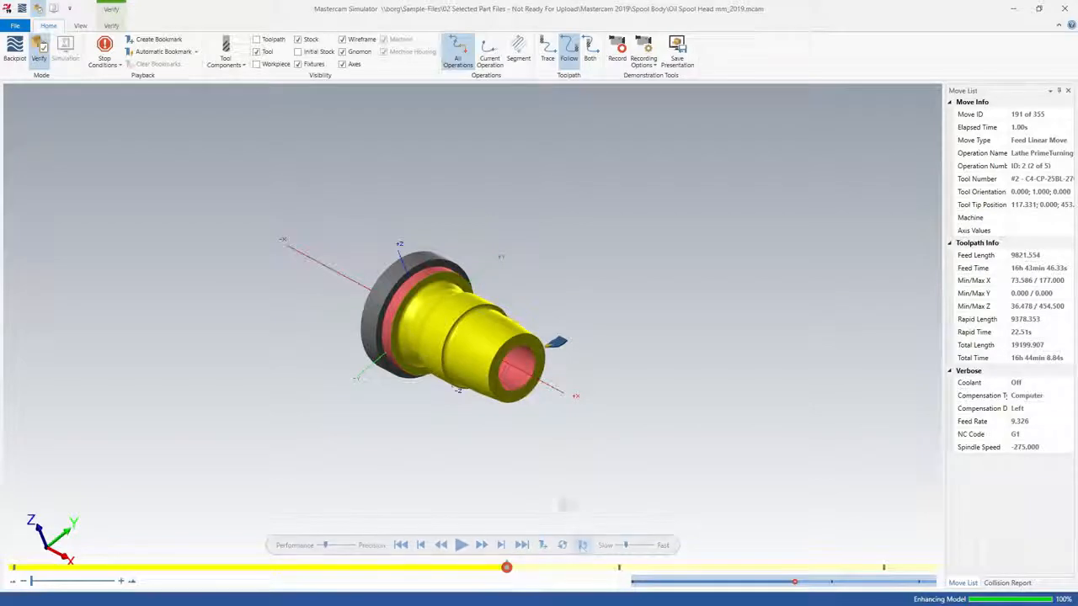
pyautogui.click(461, 545)
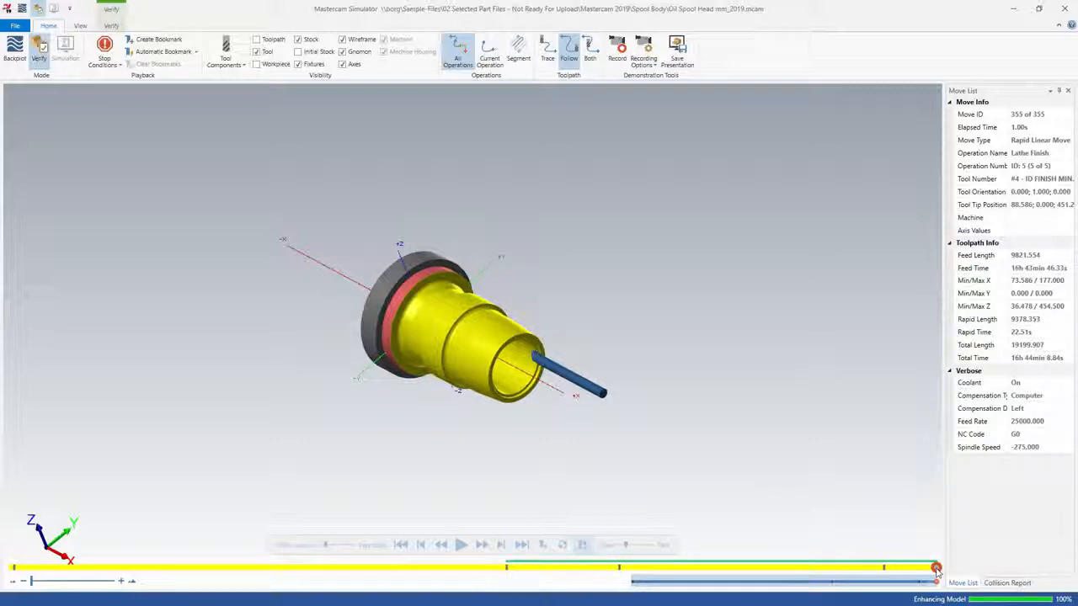
pyautogui.moveTo(936, 571)
pyautogui.mouseDown()
pyautogui.moveTo(290, 570)
pyautogui.moveTo(937, 570)
pyautogui.mouseUp()
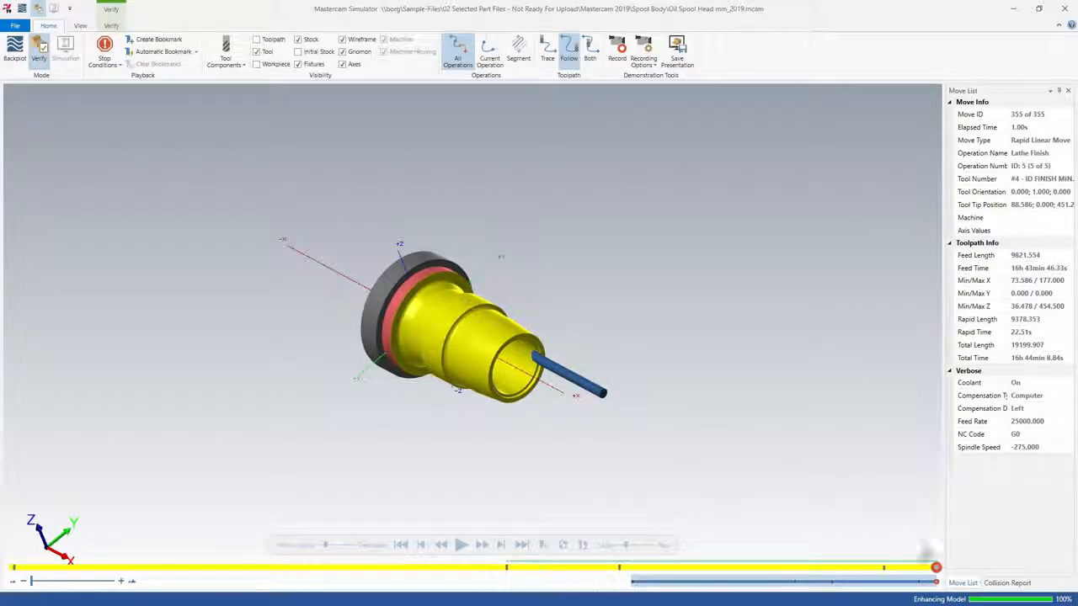
pyautogui.moveTo(936, 570)
pyautogui.mouseDown()
pyautogui.moveTo(582, 570)
pyautogui.moveTo(936, 570)
pyautogui.mouseUp()
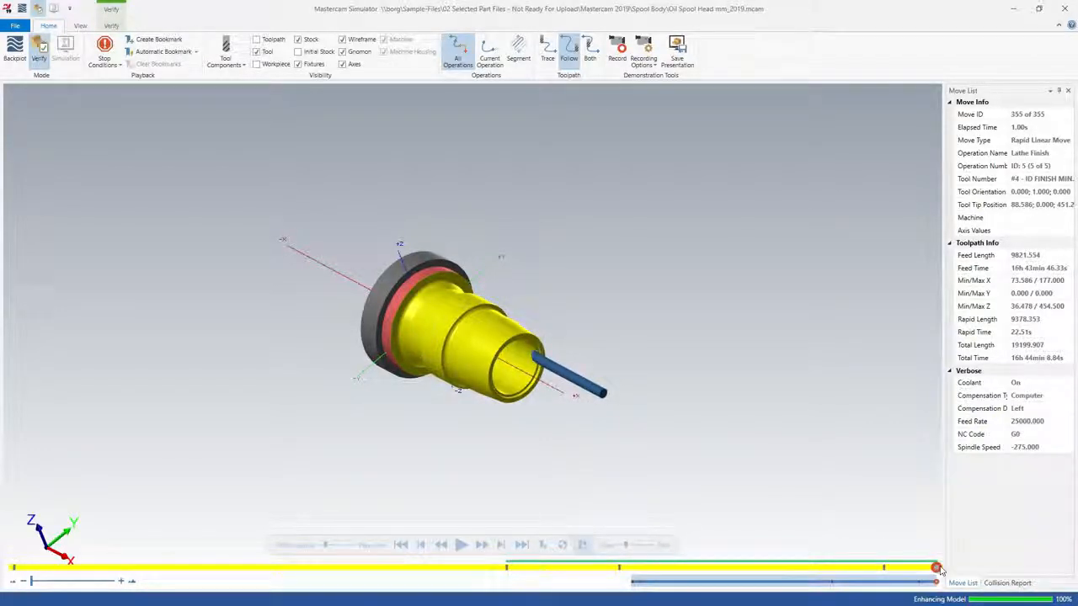